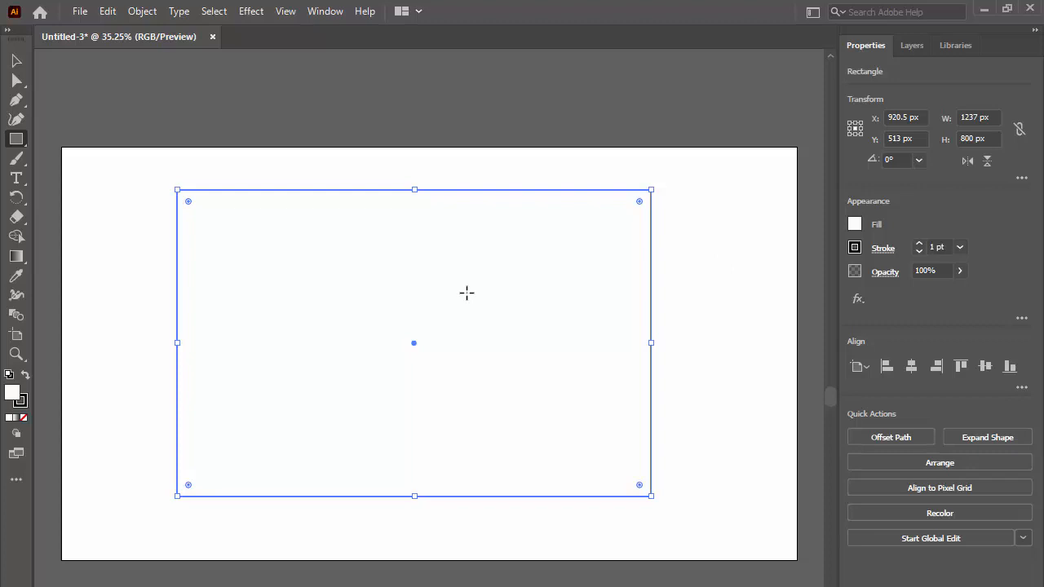
Fill the selected rectangle with the white-to-black linear gradient swatch and open its detailed gradient options.
left_click(17, 60)
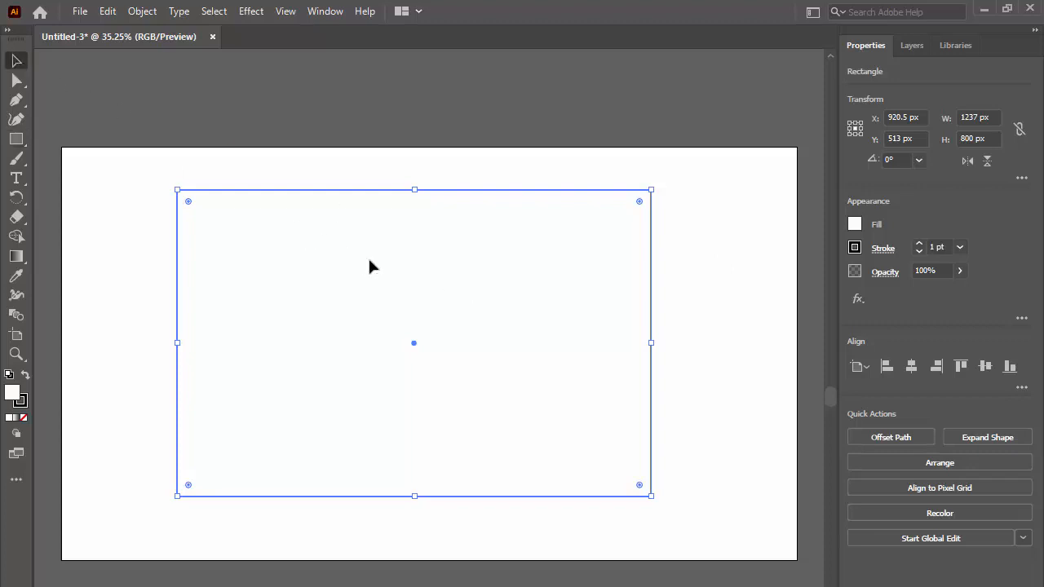
left_click(854, 225)
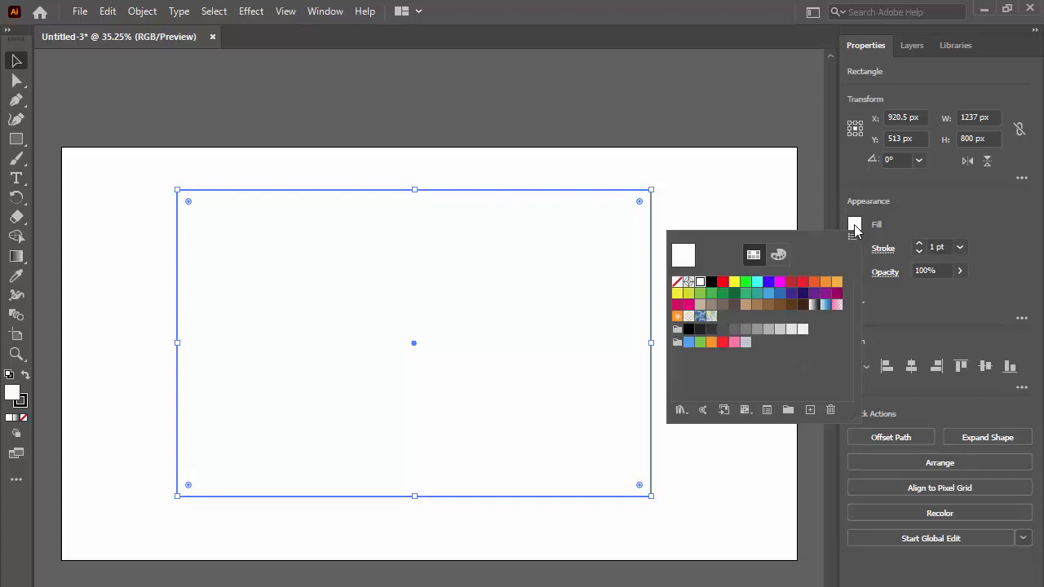
left_click(813, 306)
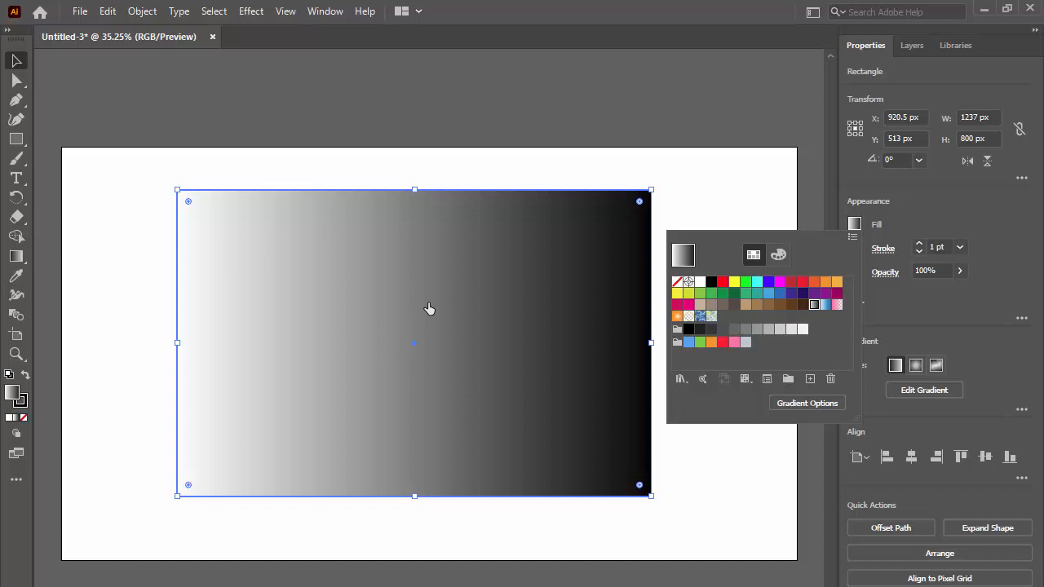
left_click(804, 405)
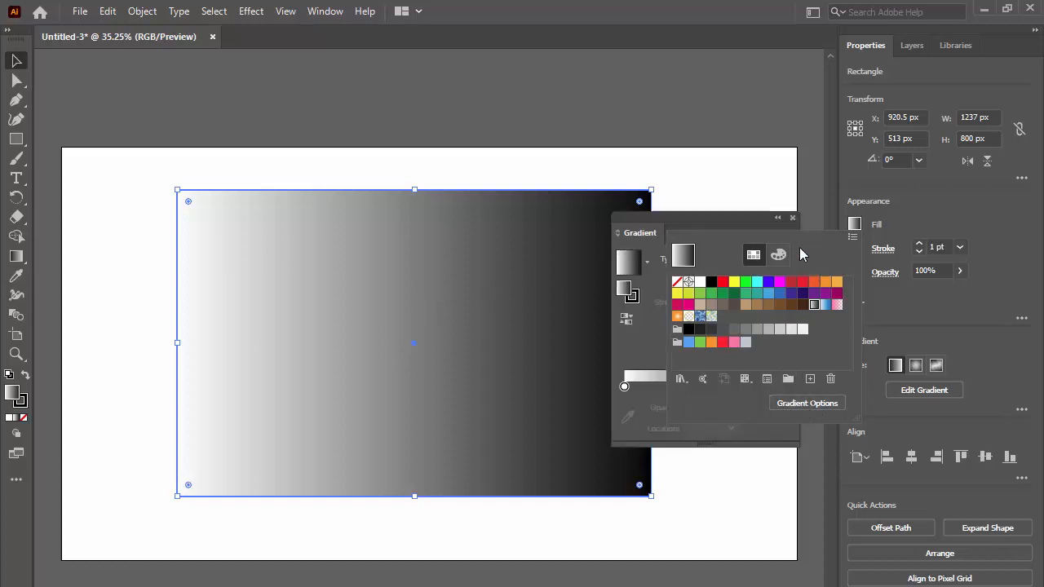
left_click(745, 221)
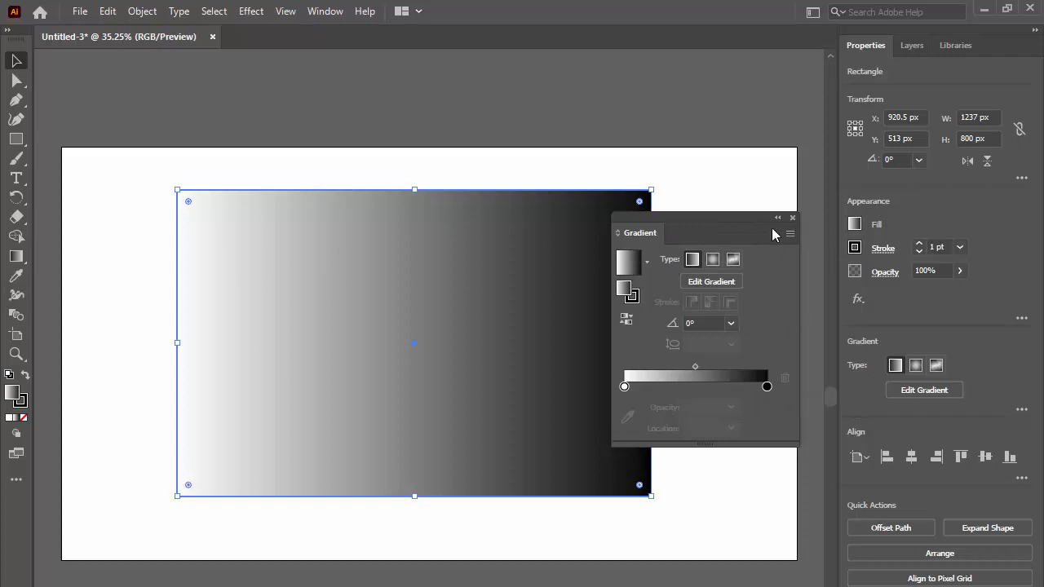
Move the rectangle horizontally to about X 760.5 px and place the gradient options beside it, clear of the artwork.
left_click_drag(715, 217, 758, 204)
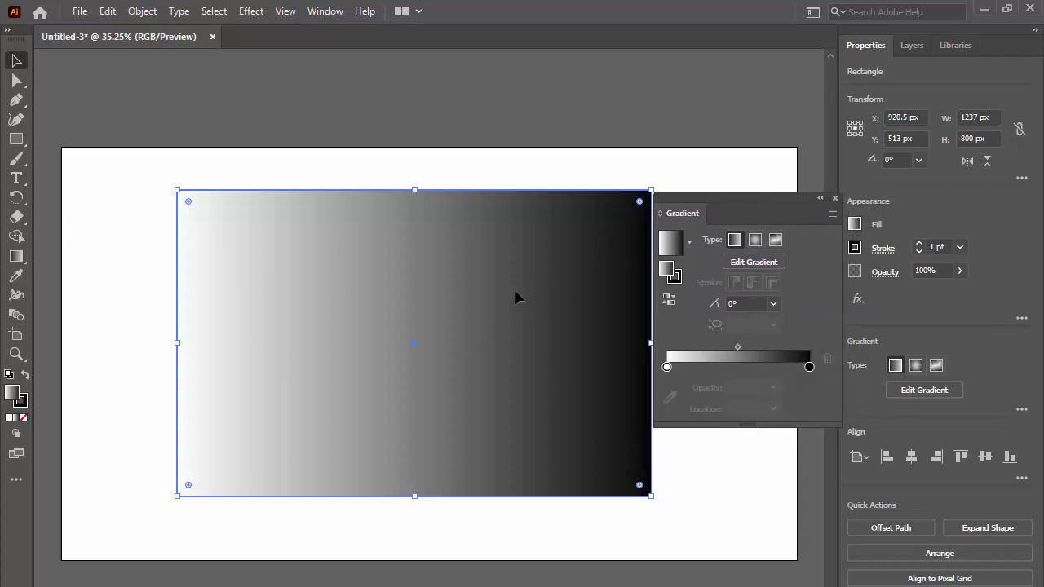
left_click_drag(515, 298, 461, 296)
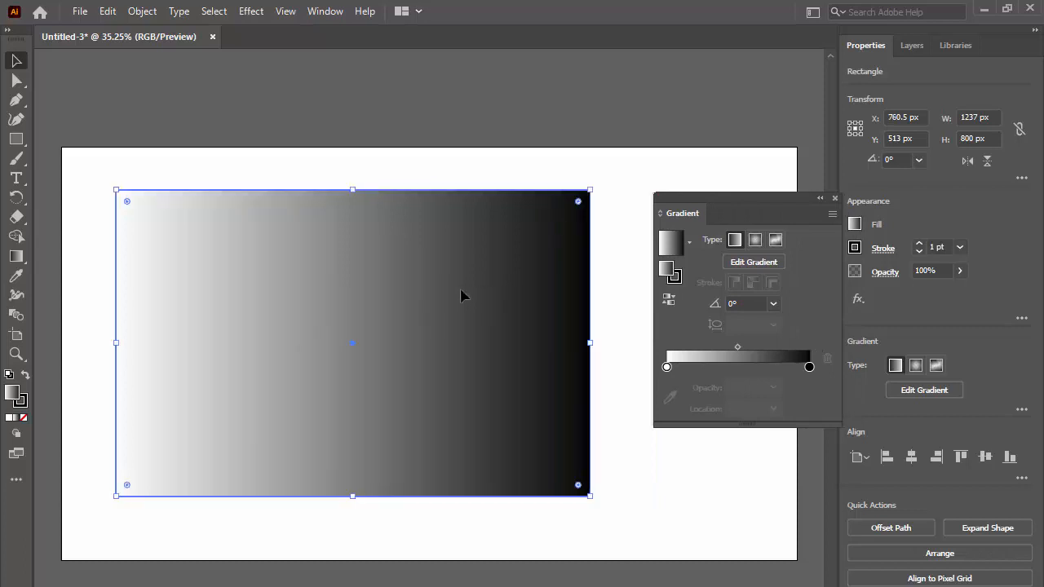
left_click_drag(754, 198, 708, 202)
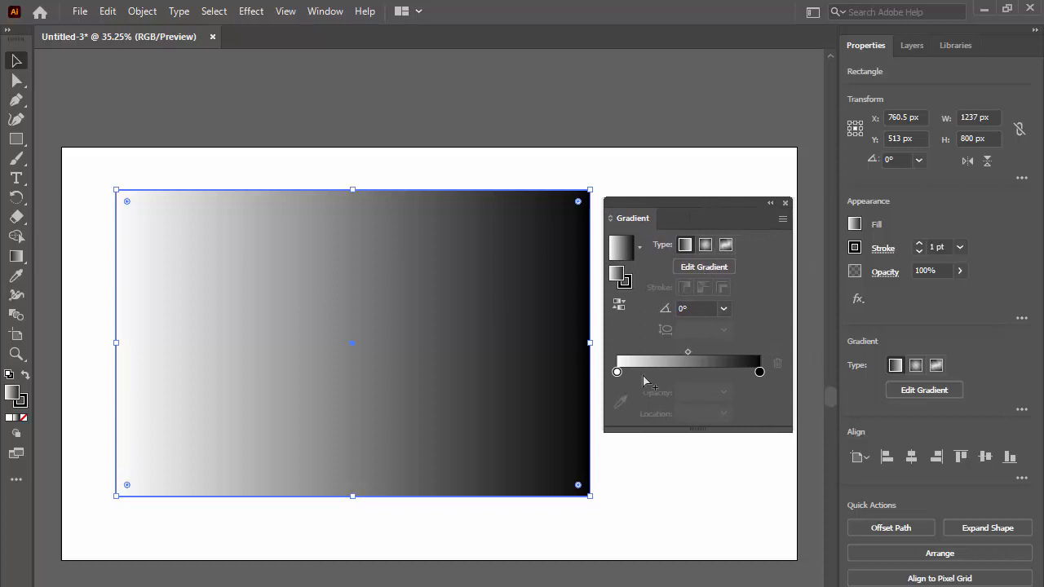
Try a radial gradient with the white stop shifted to about 12.85%, and return that stop to 0%.
mouse_move(616, 372)
left_mouse_down()
mouse_move(726, 374)
mouse_move(622, 374)
mouse_move(635, 373)
left_mouse_up()
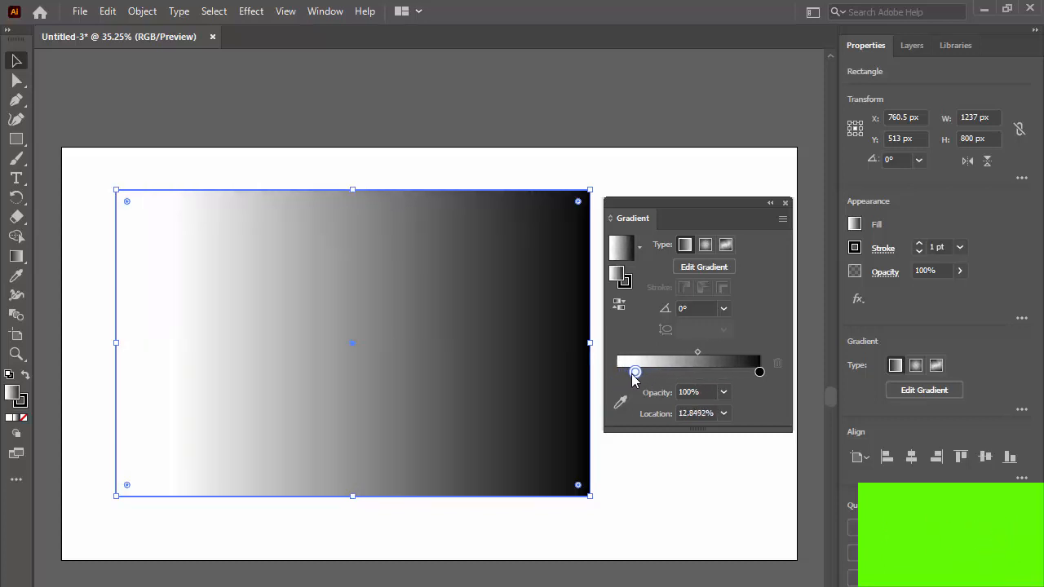
mouse_move(759, 372)
left_mouse_down()
mouse_move(654, 374)
mouse_move(763, 377)
left_mouse_up()
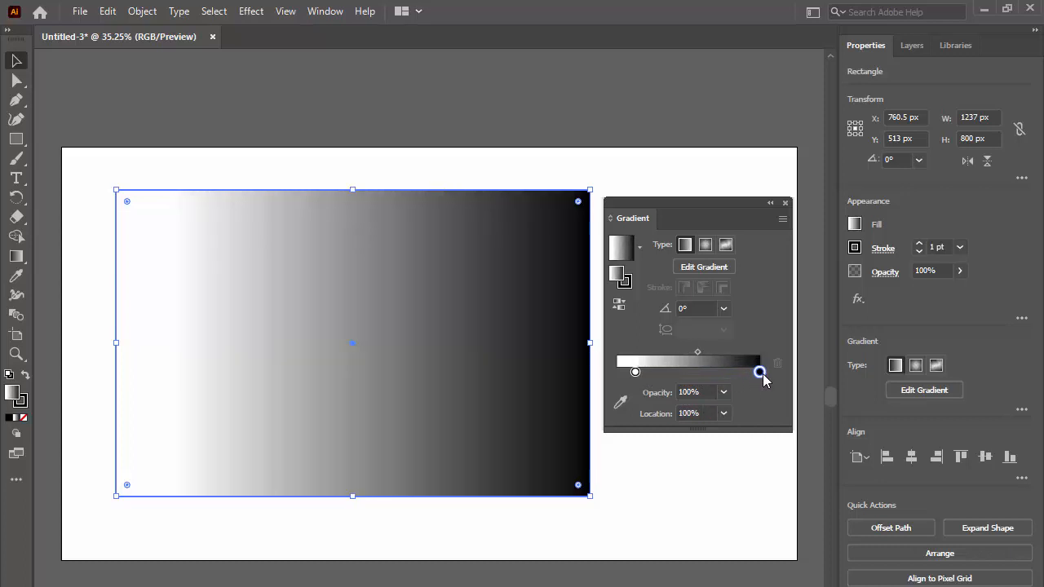
left_click(705, 246)
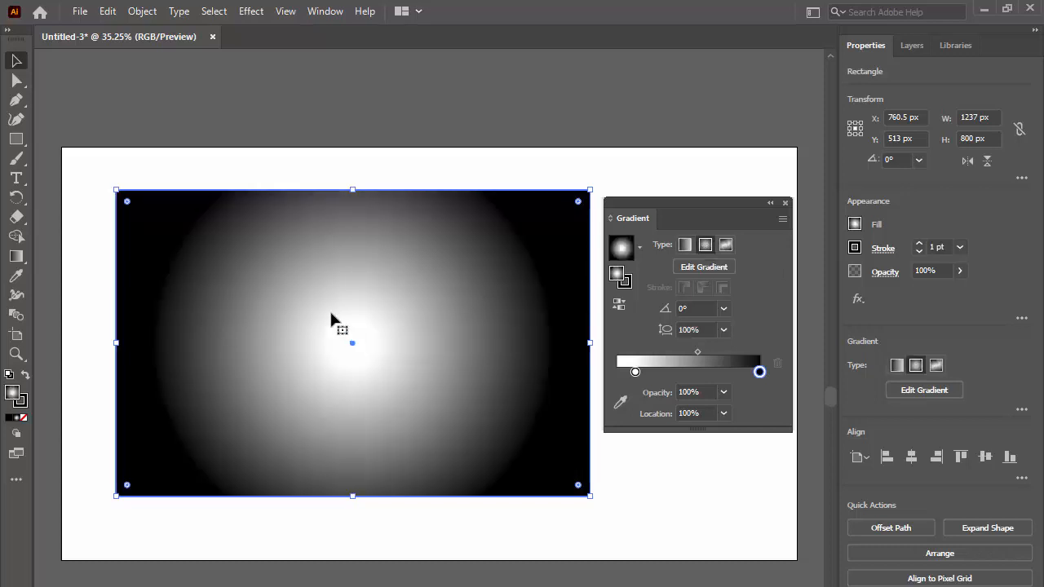
mouse_move(635, 374)
left_mouse_down()
mouse_move(712, 376)
mouse_move(616, 375)
left_mouse_up()
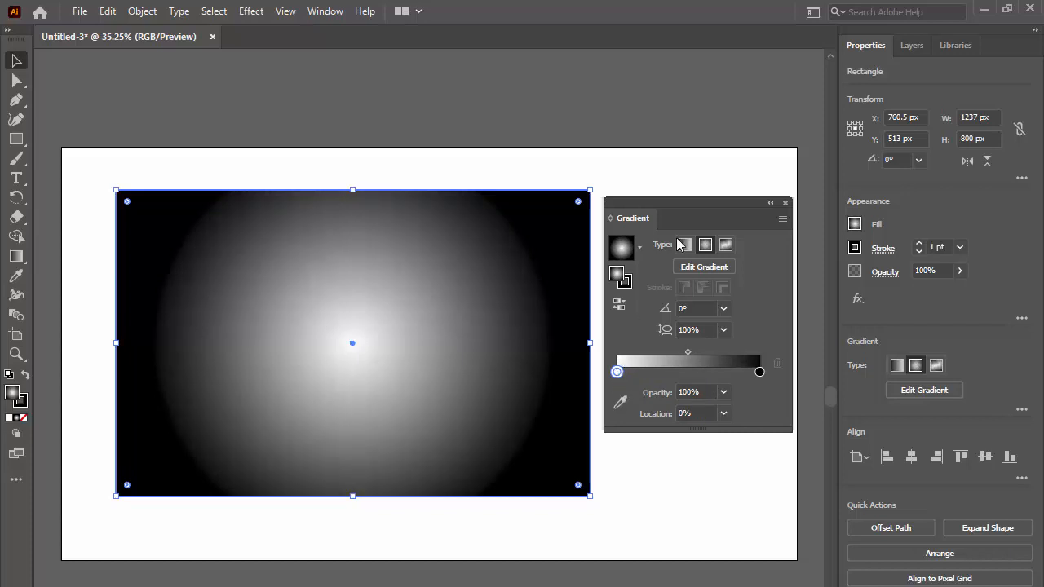
Try the freeform gradient type on the rectangle and switch the gradient back to linear.
left_click(725, 246)
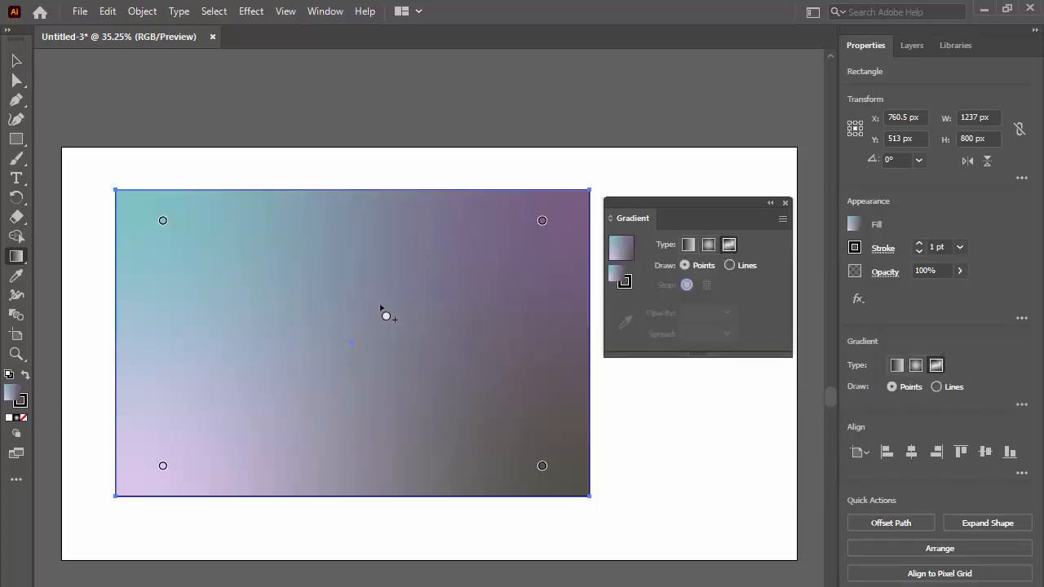
left_click(688, 246)
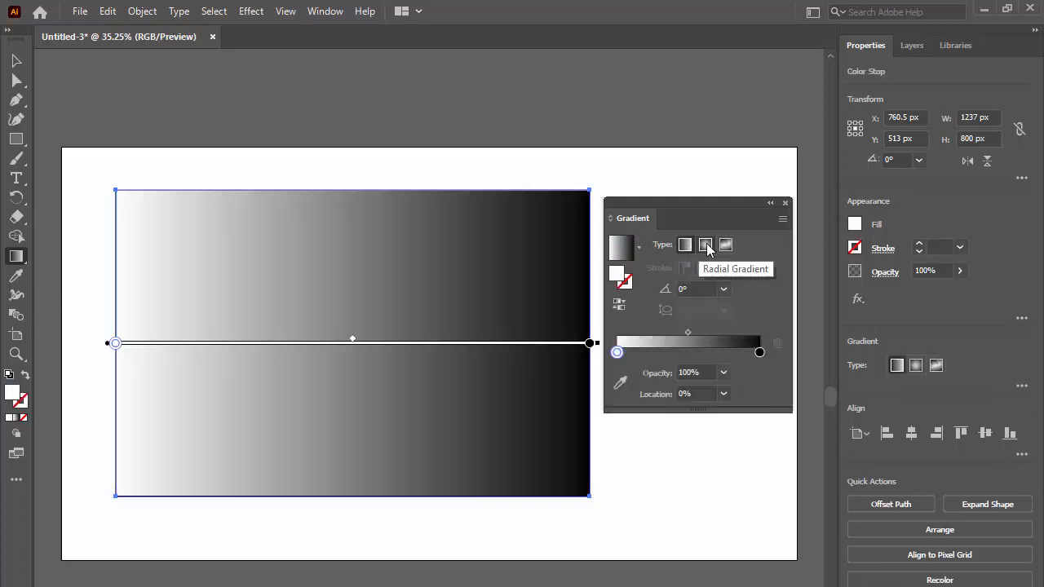
Try the radial gradient type on the rectangle with angles of 180°, 150° and 90°.
left_click(706, 246)
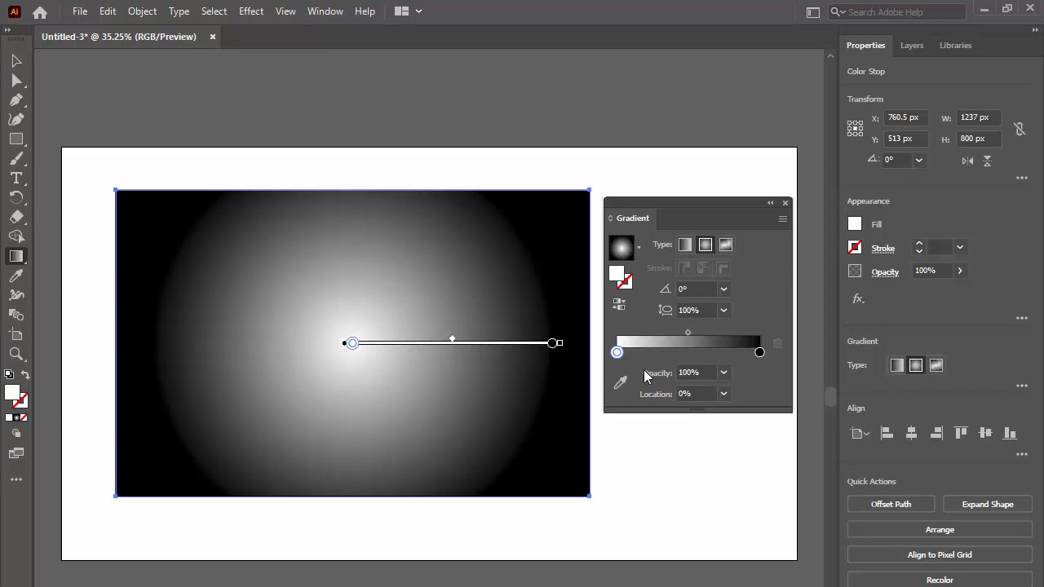
left_click(723, 290)
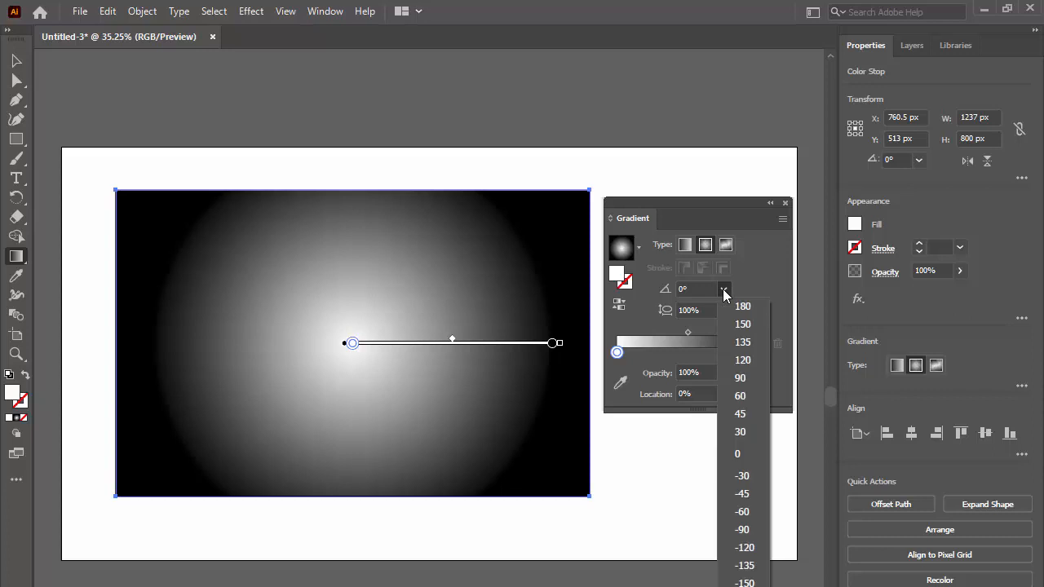
left_click(742, 307)
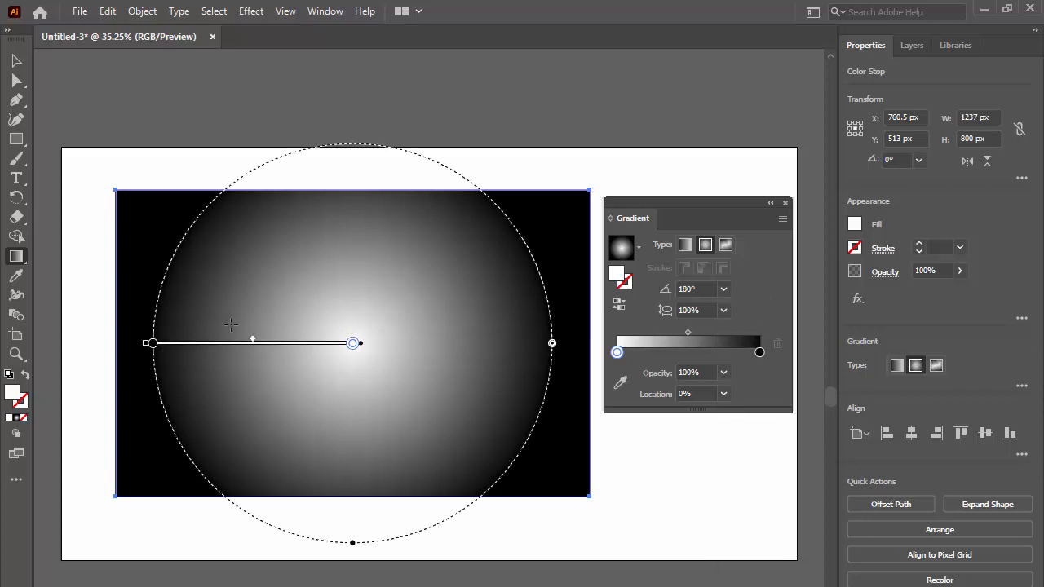
left_click(724, 290)
left_click(737, 325)
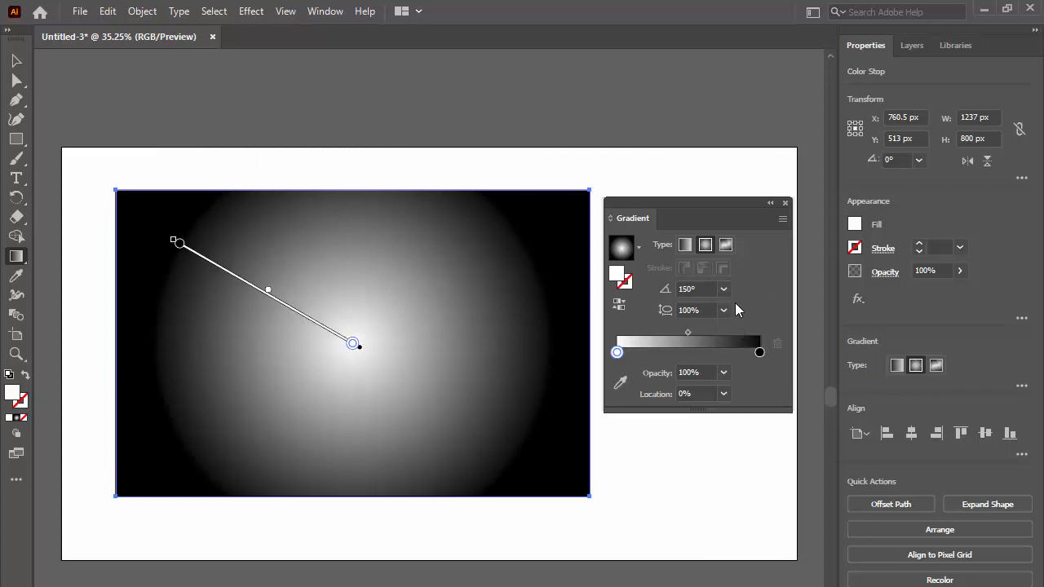
left_click(724, 289)
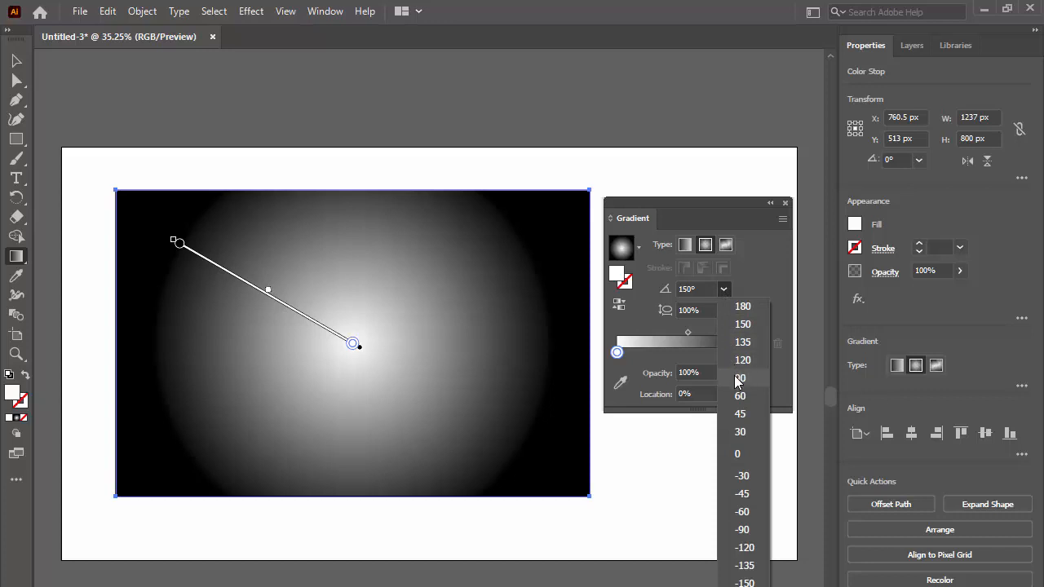
left_click(736, 377)
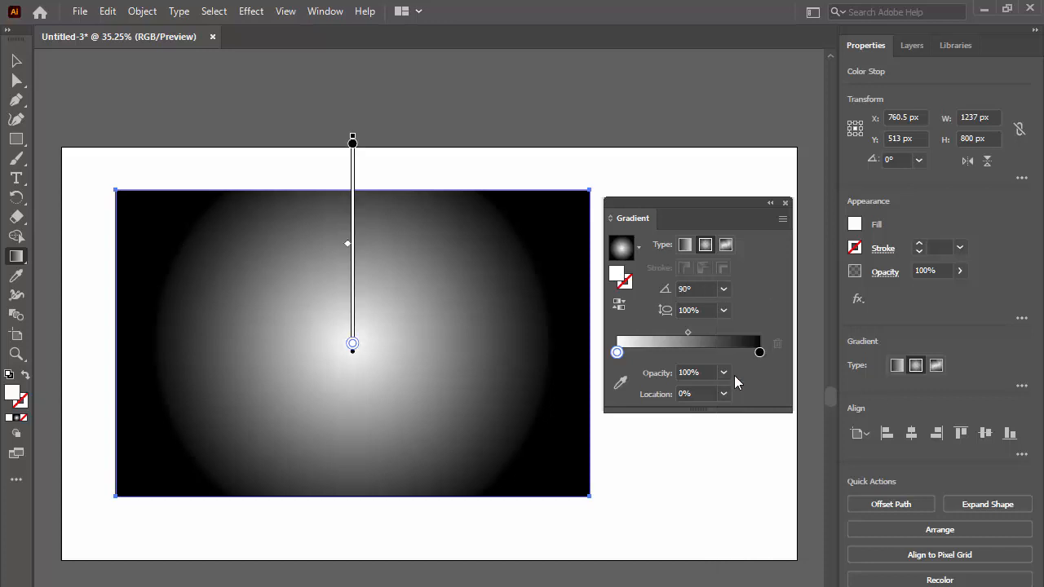
Undo the angle changes and the radial type to restore the rectangle's linear gradient.
left_click(107, 11)
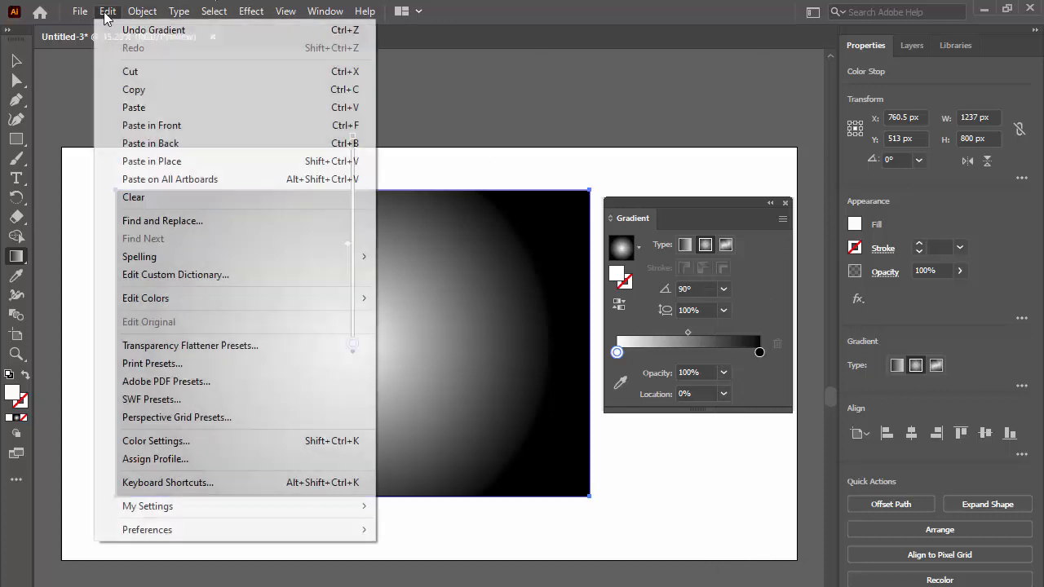
left_click(110, 28)
left_click(107, 12)
left_click(114, 30)
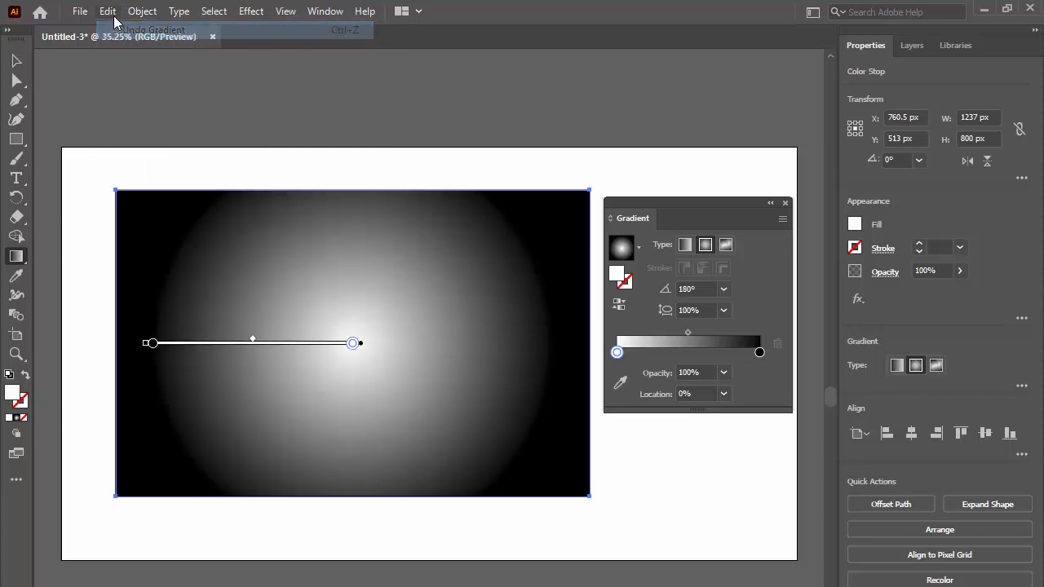
left_click(108, 11)
left_click(122, 30)
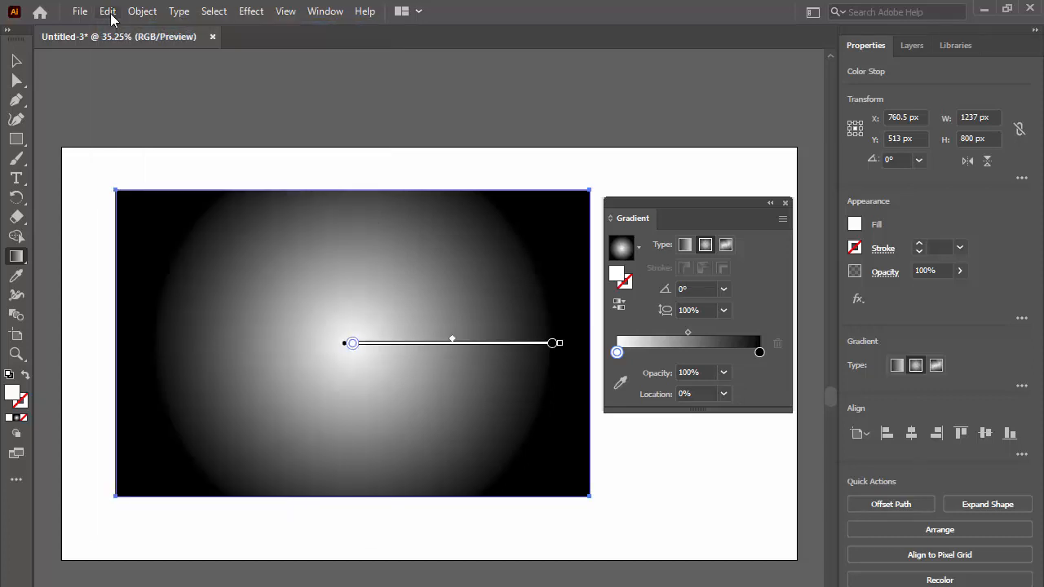
left_click(107, 12)
left_click(121, 30)
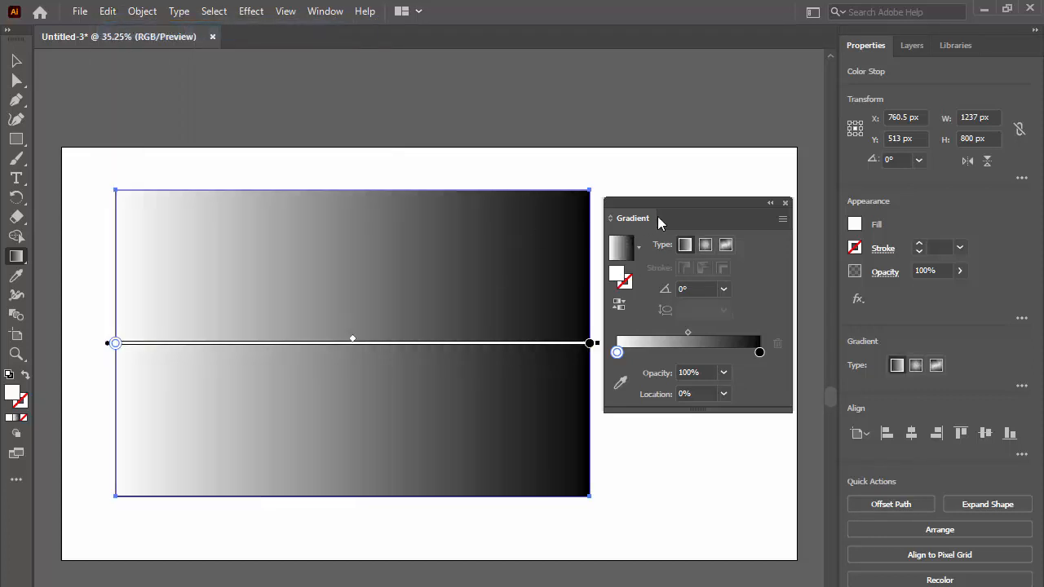
Try several spectrum colours on the gradient's black stop and set it to orange FF8F2A.
double_click(759, 353)
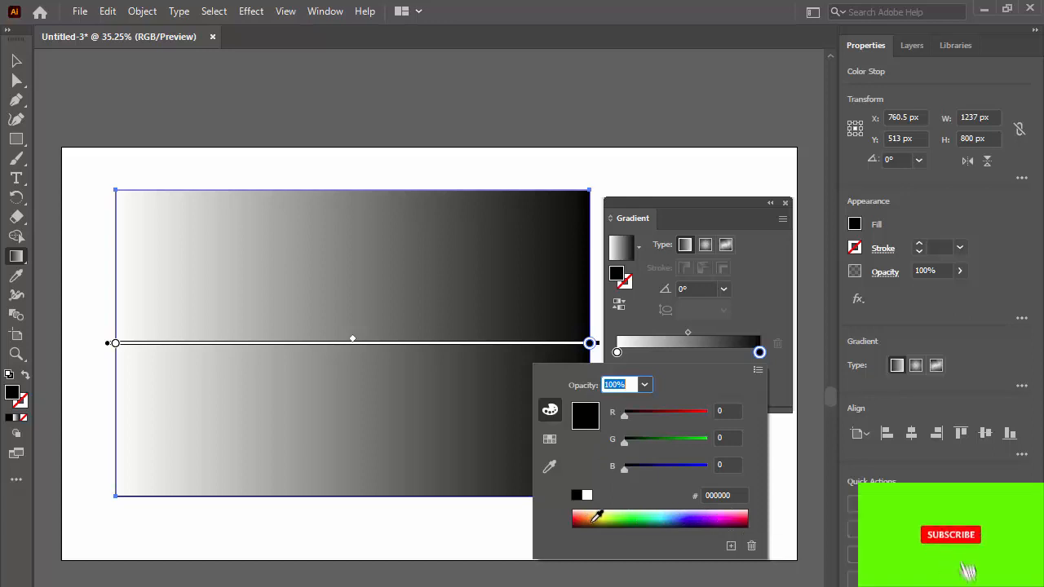
left_click(742, 515)
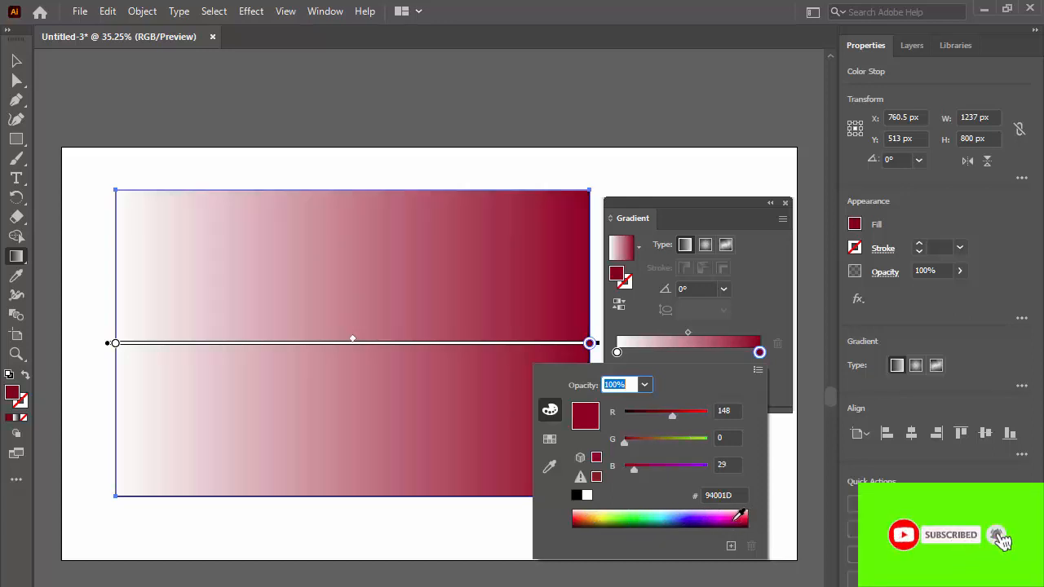
left_click(730, 513)
left_click(707, 513)
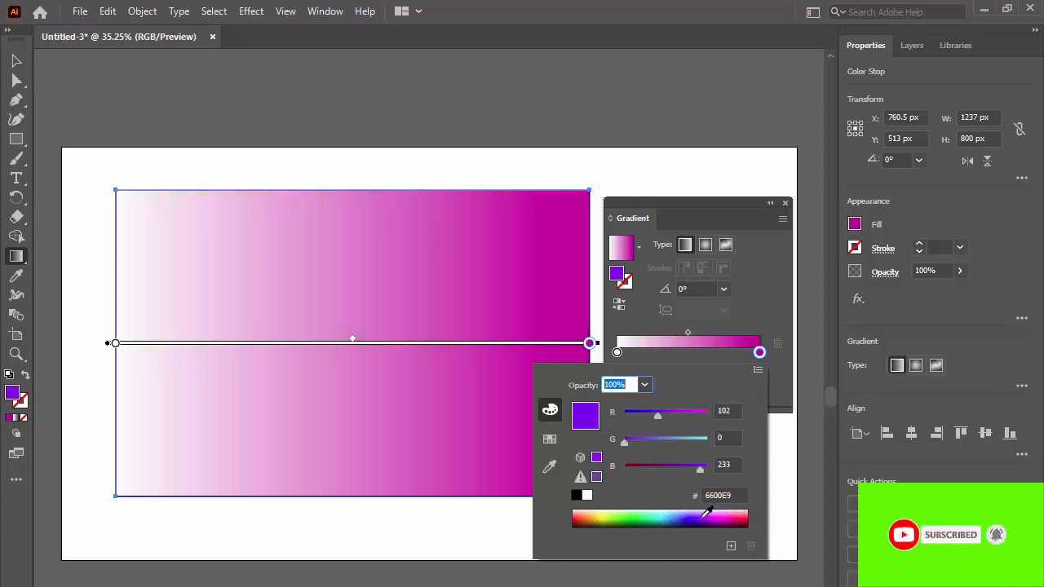
left_click(692, 514)
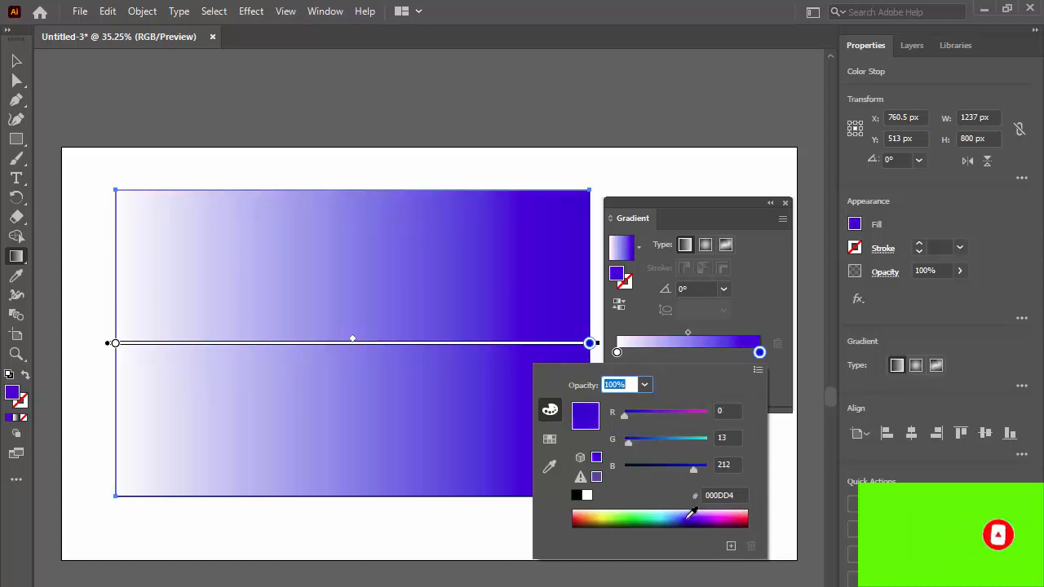
left_click(678, 514)
left_click(661, 514)
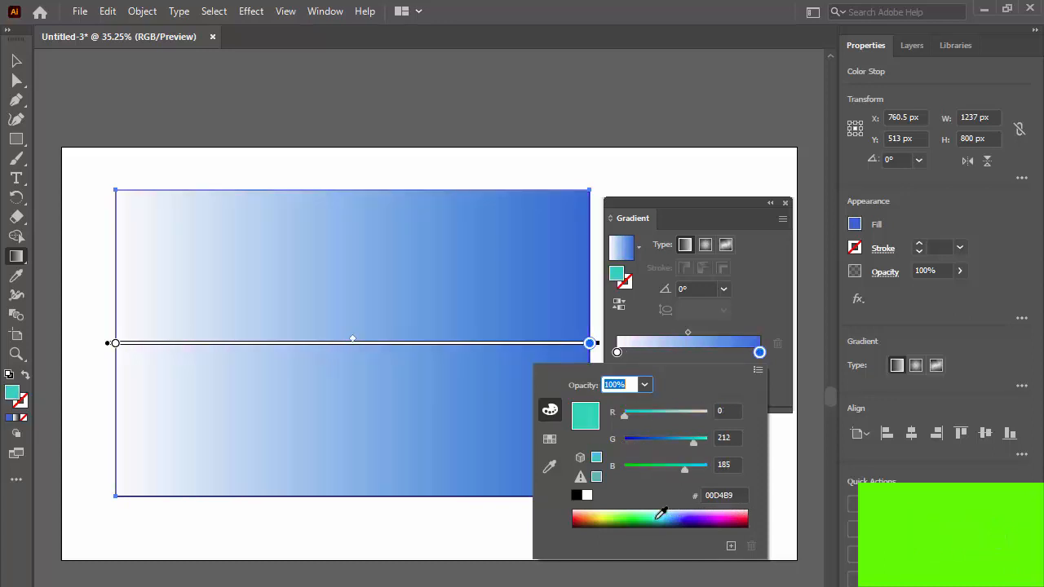
left_click(634, 512)
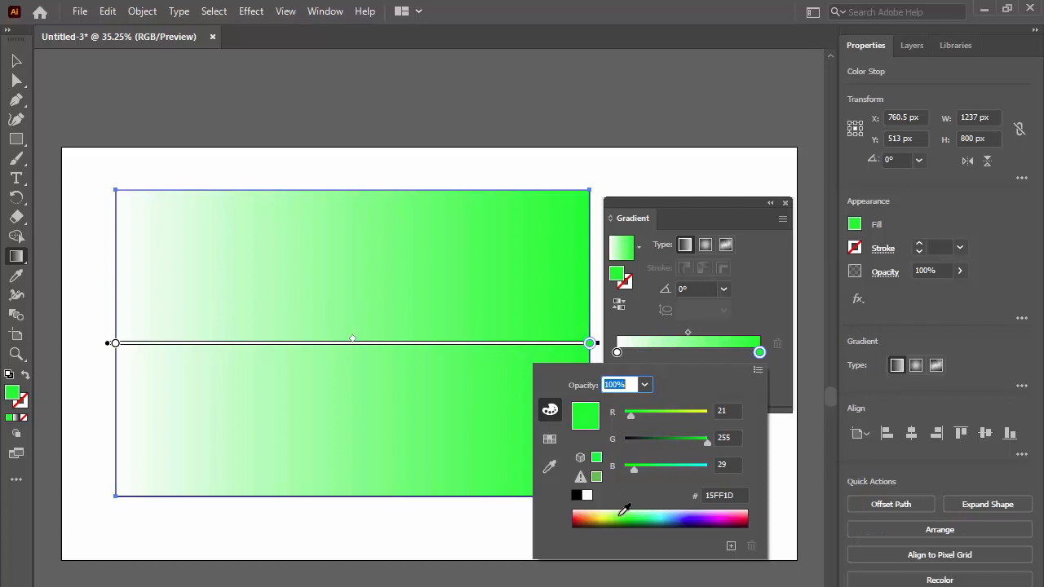
left_click(608, 512)
left_click(590, 512)
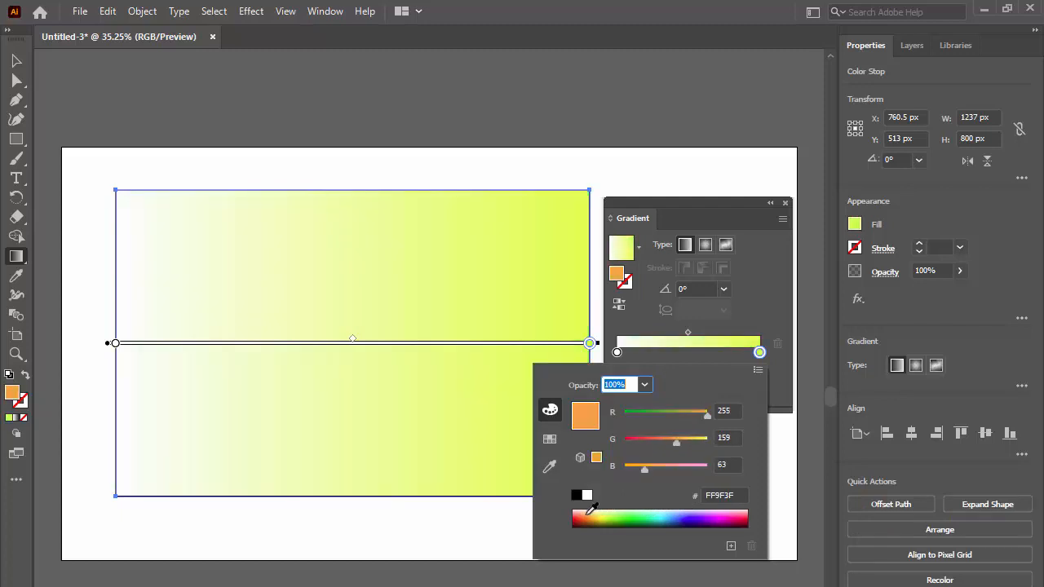
left_click(581, 511)
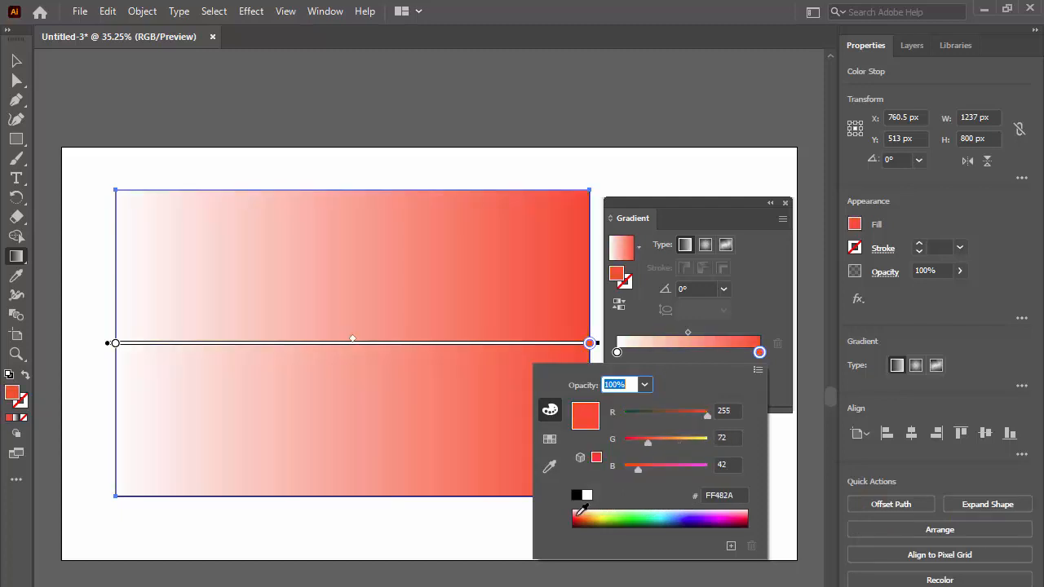
left_click(590, 512)
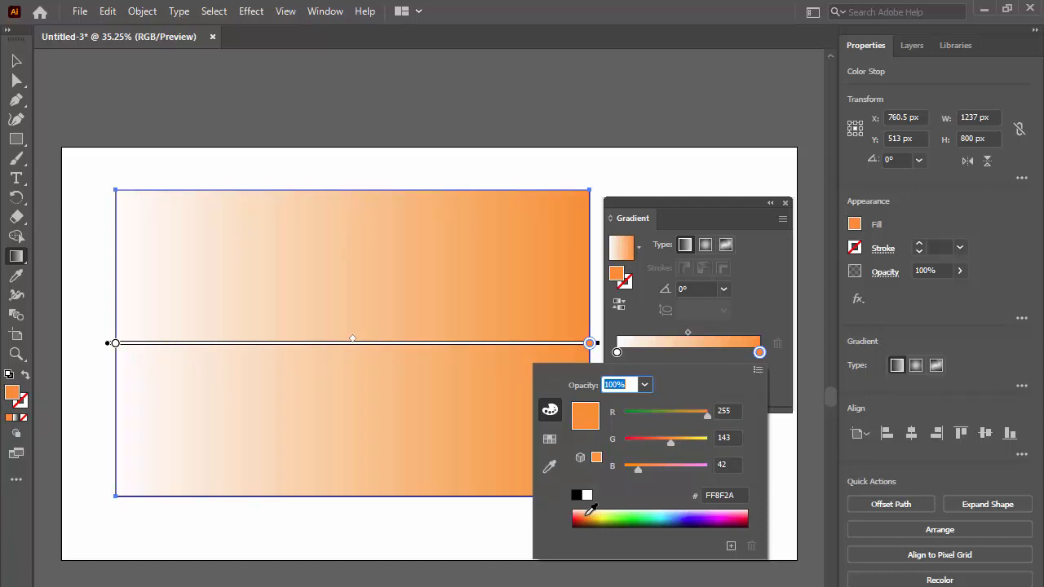
left_click(778, 367)
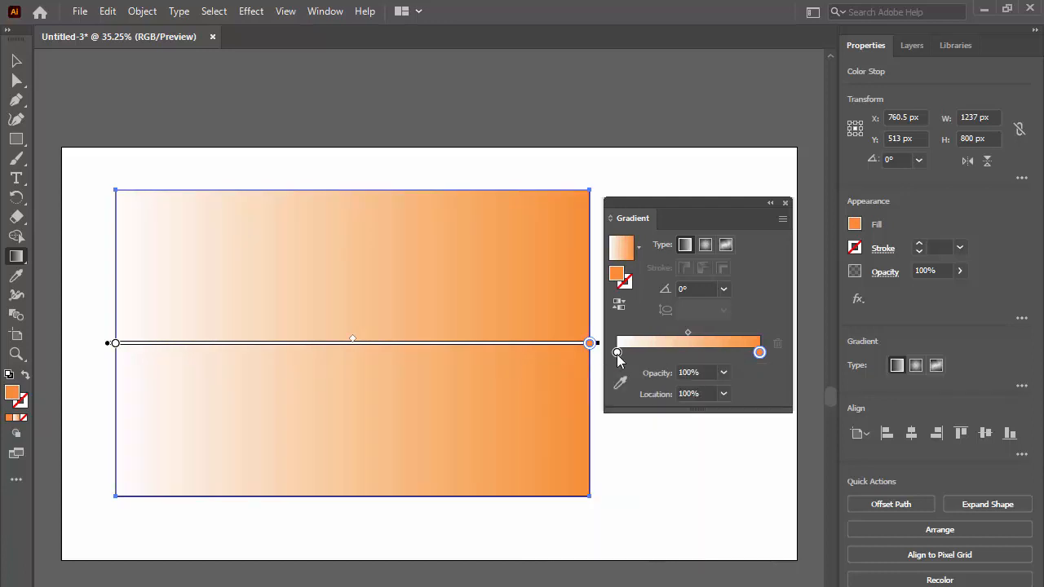
Try purple, blue, green, orange and other spectrum colours on the gradient's white stop, finishing on yellow.
left_click(616, 351)
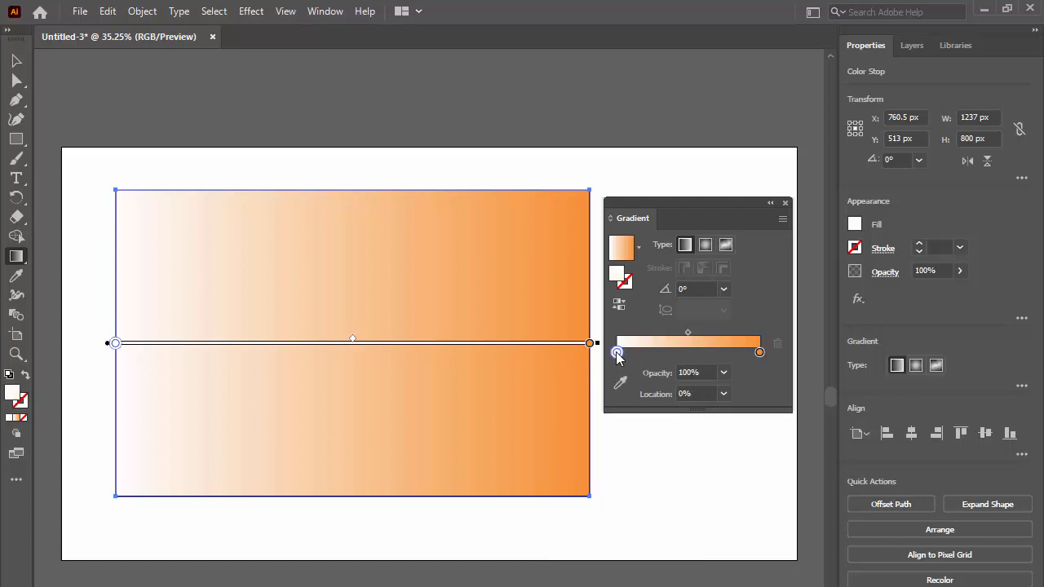
double_click(616, 352)
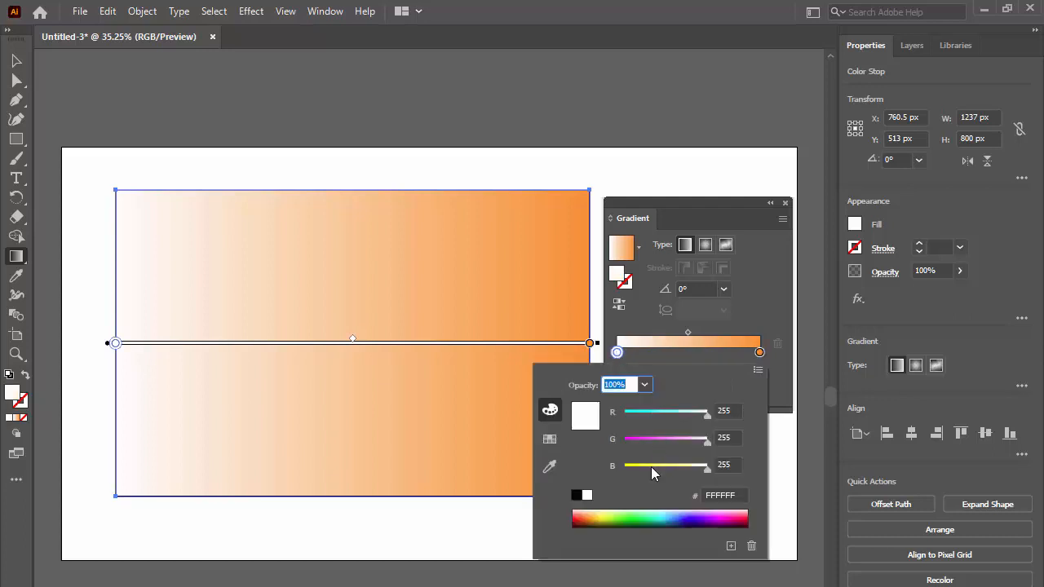
left_click(726, 512)
left_click(714, 512)
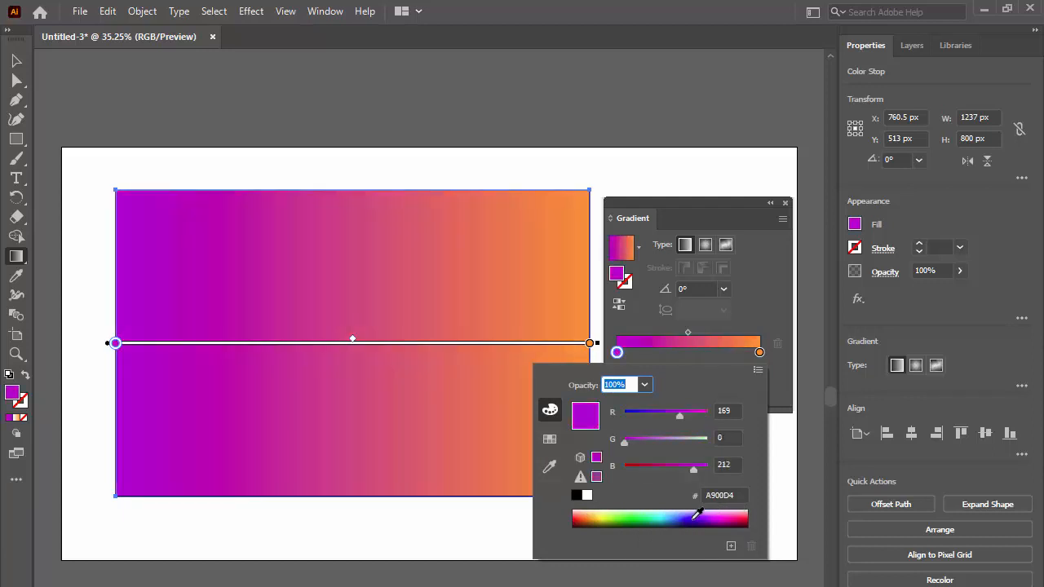
left_click(690, 512)
left_click(670, 512)
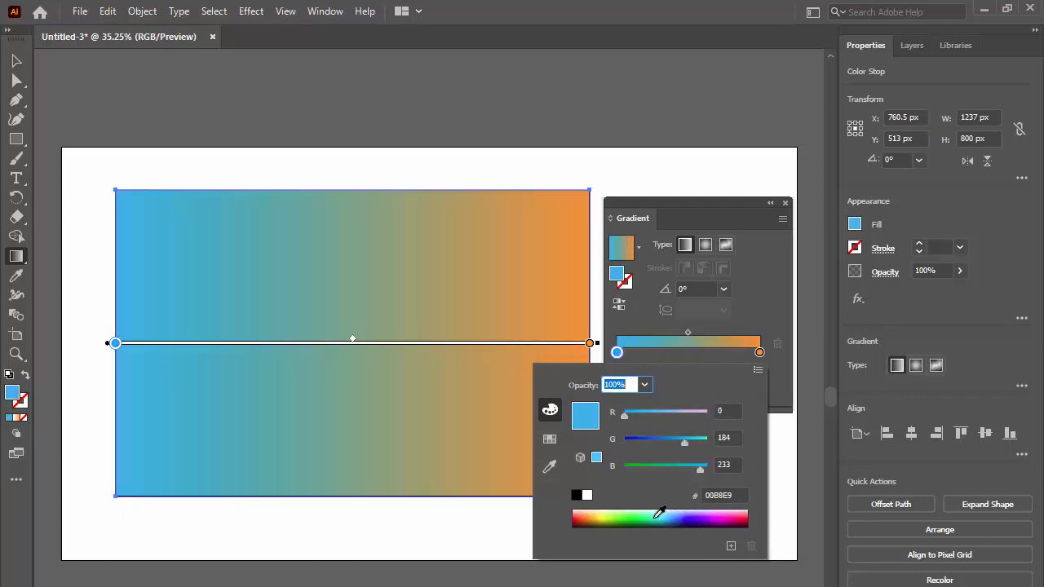
left_click(649, 512)
left_click(636, 512)
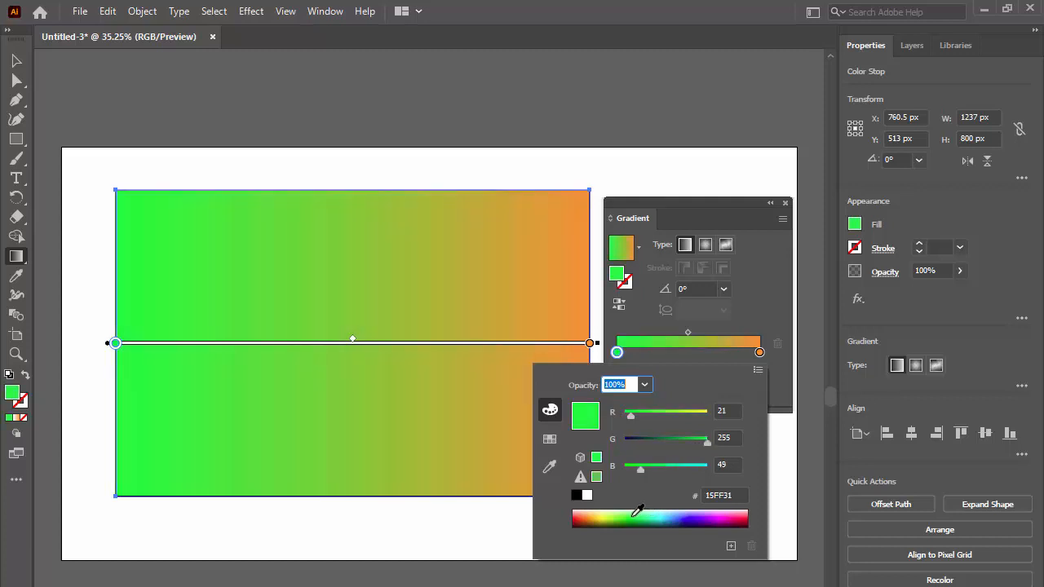
left_click(618, 512)
left_click(605, 512)
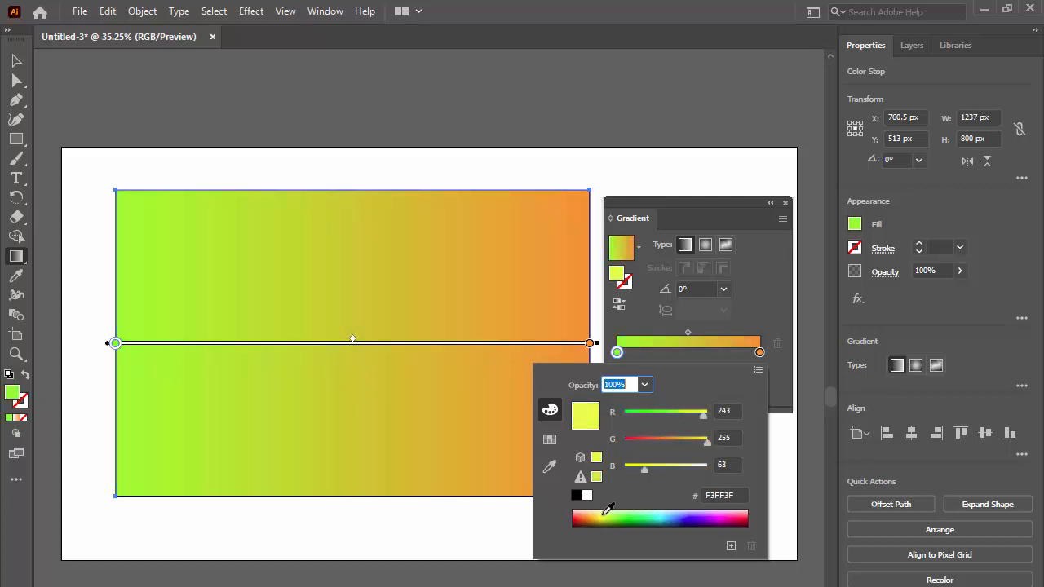
left_click(589, 512)
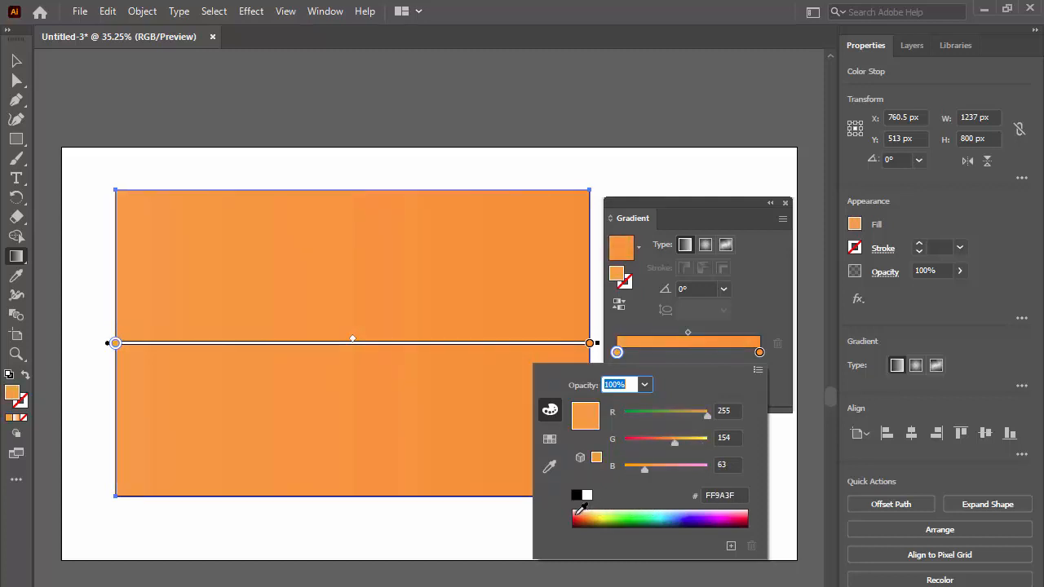
left_click(581, 512)
left_click(587, 513)
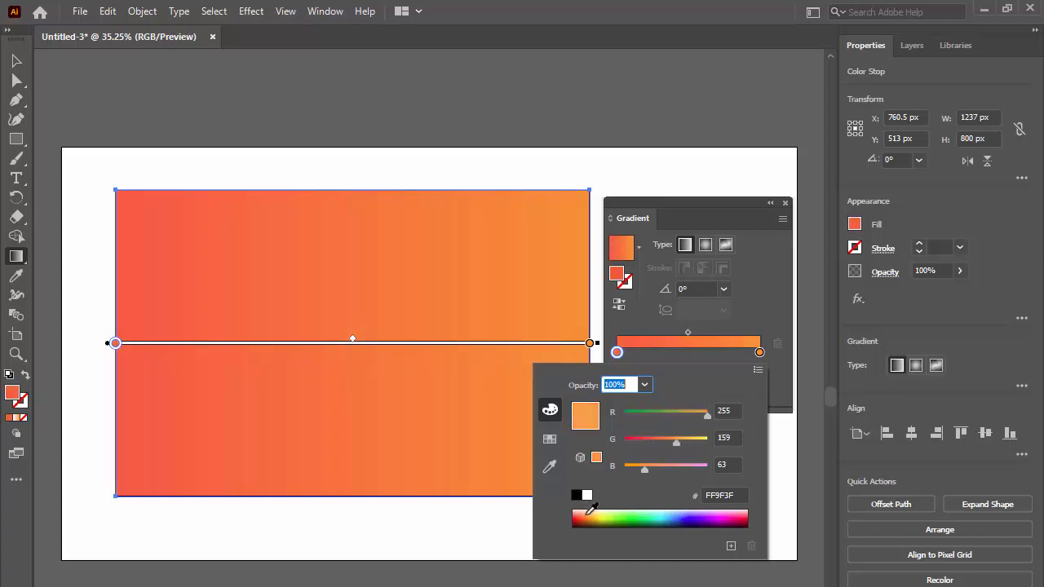
left_click(598, 513)
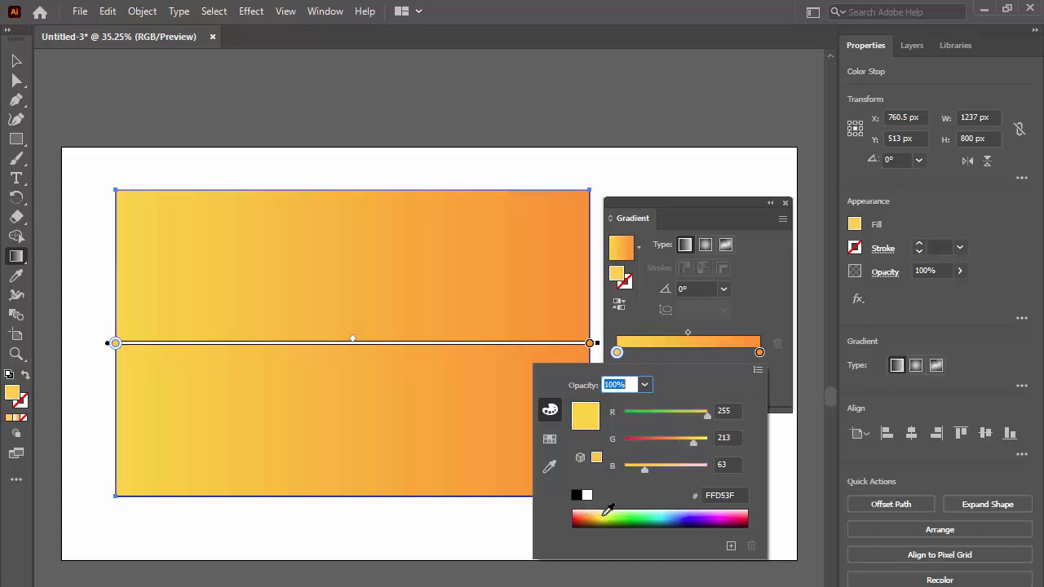
left_click(607, 512)
left_click(618, 512)
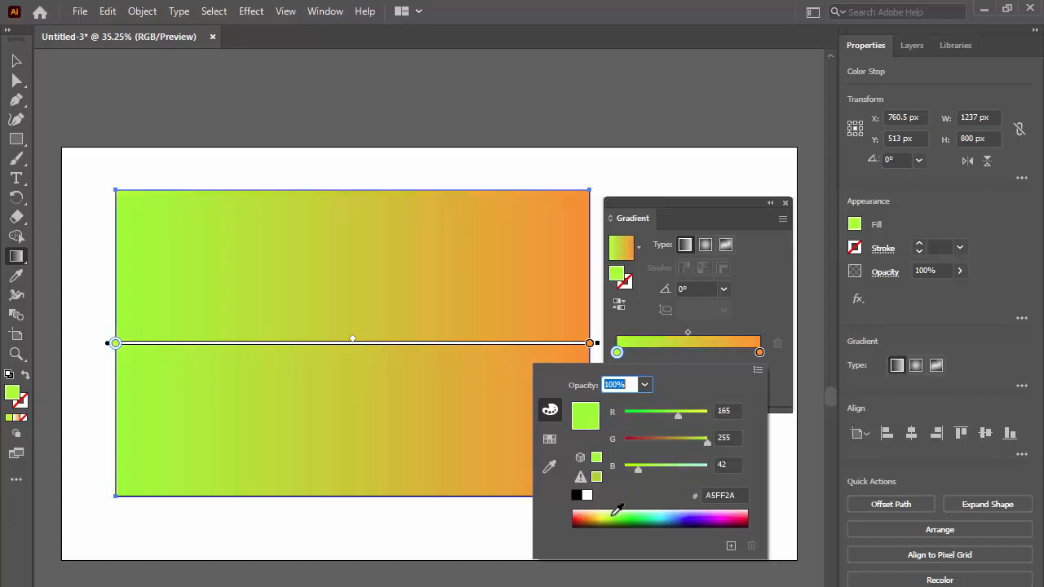
left_click(605, 512)
left_click(605, 515)
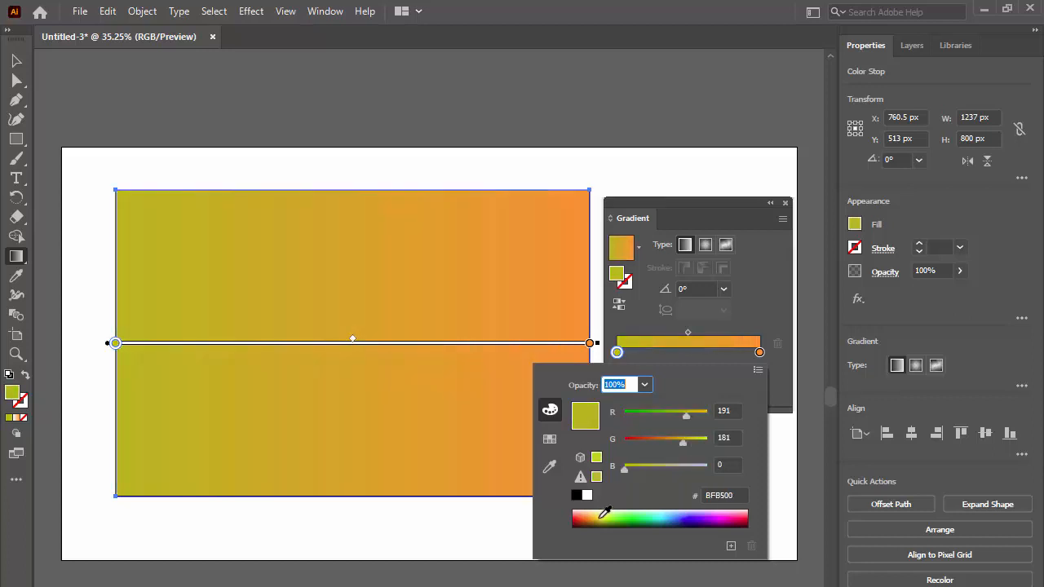
left_click(602, 511)
Fine-tune the yellow stop's RGB values, setting blue to 44, trying red at 28 and returning red to full for yellow.
mouse_move(630, 470)
left_mouse_down()
mouse_move(664, 470)
mouse_move(642, 470)
left_mouse_up()
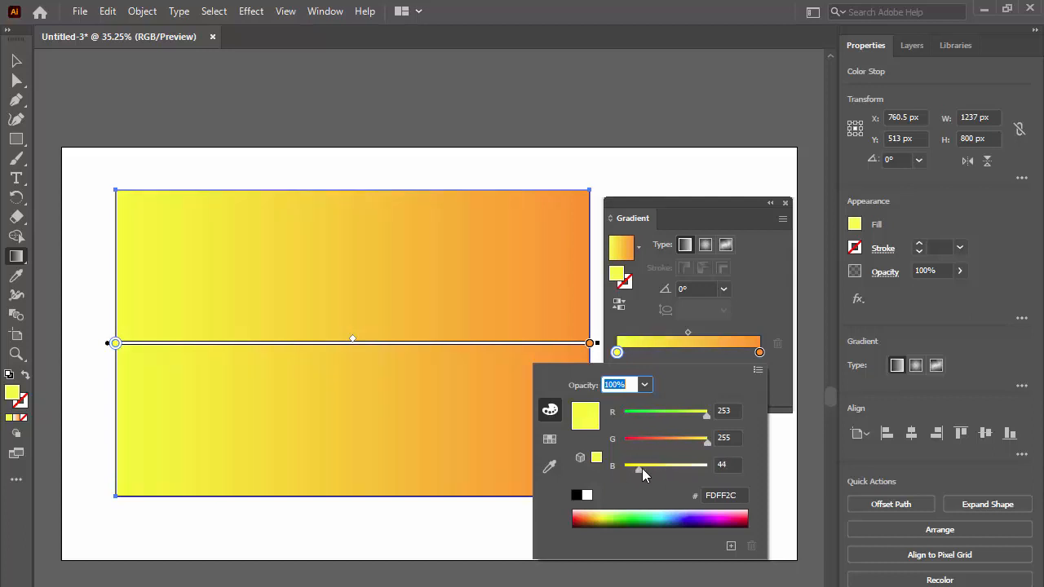
left_click_drag(705, 440, 631, 424)
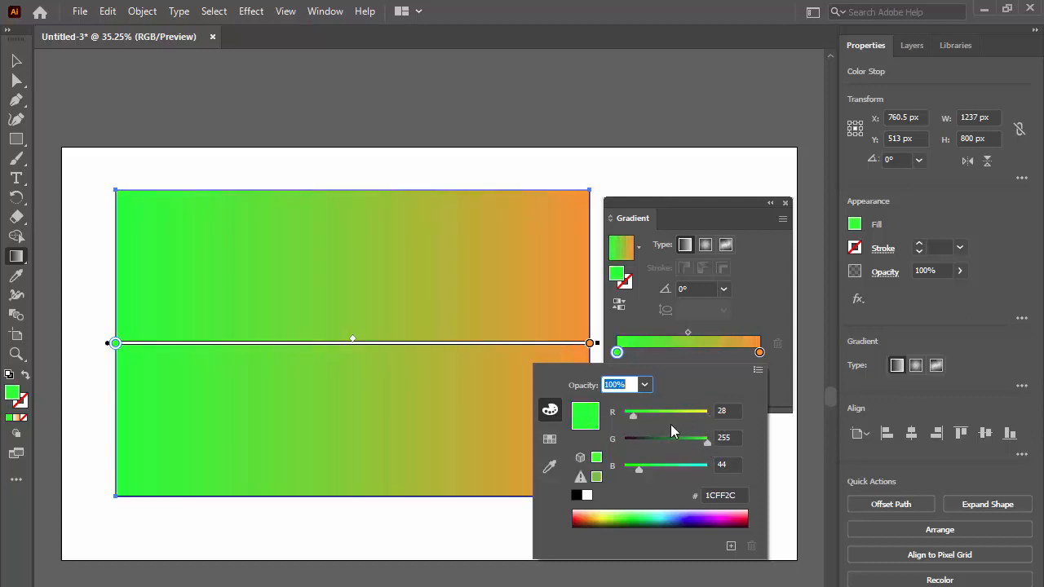
left_click_drag(634, 415, 708, 413)
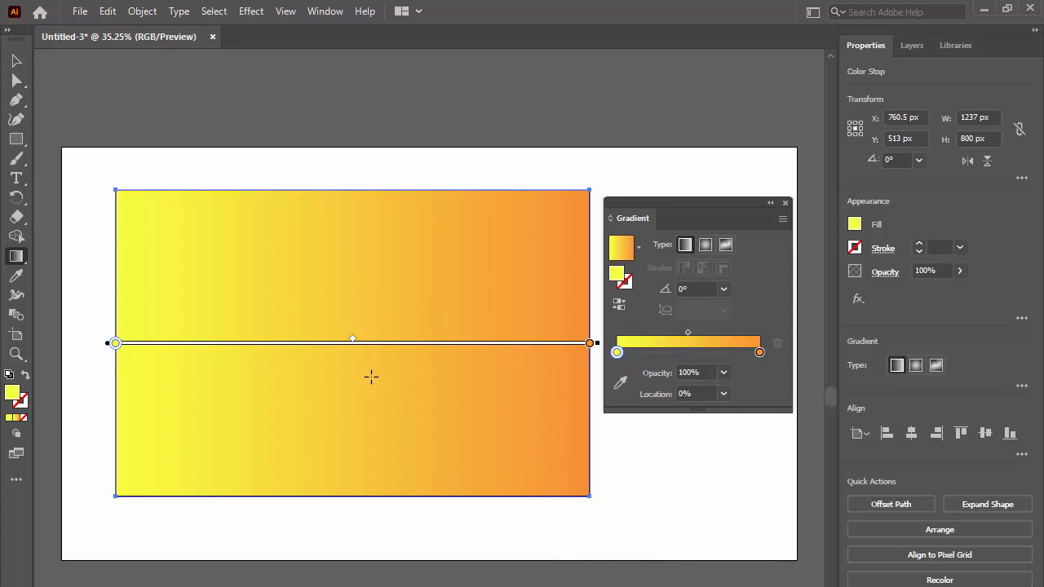
Add a colour stop at about 52% between the yellow and orange stops and colour it red E9003A.
double_click(692, 355)
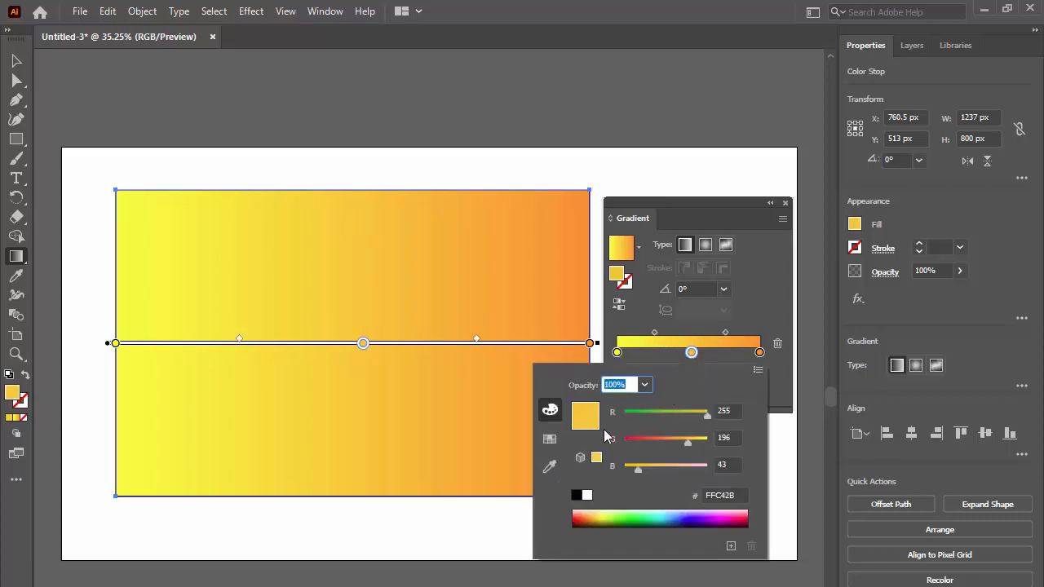
left_click(742, 512)
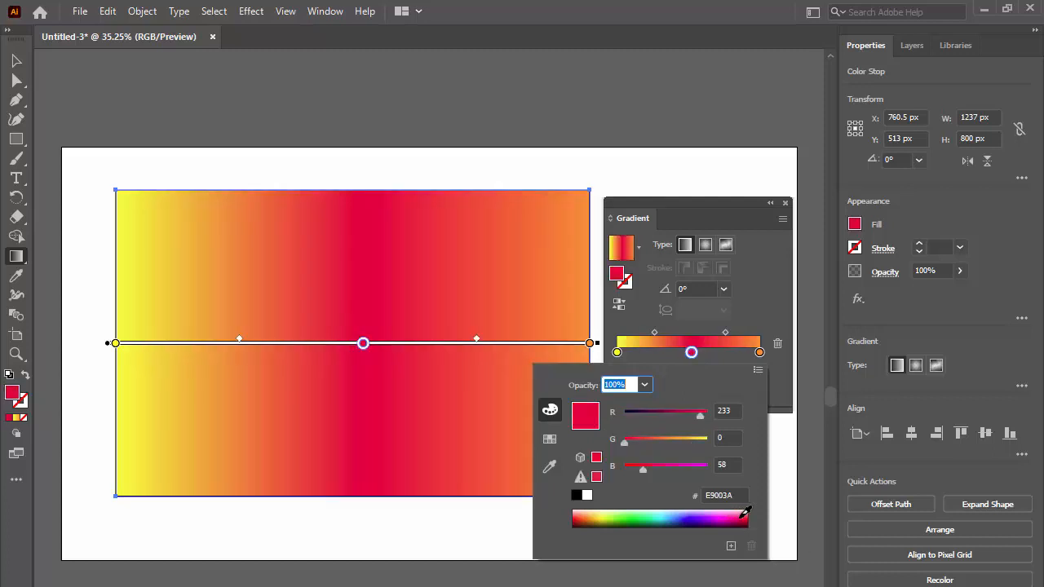
left_click(721, 361)
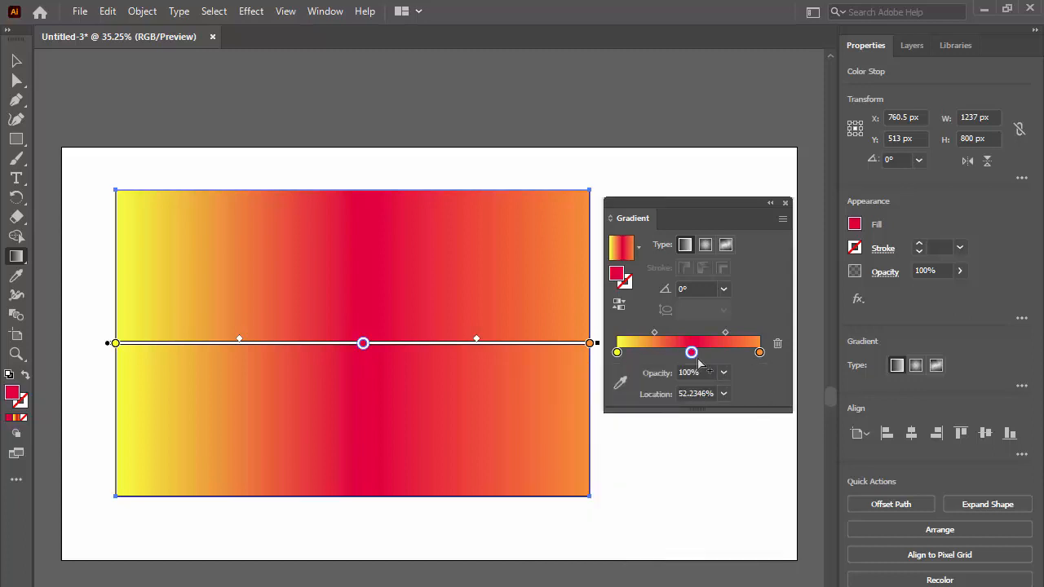
Try different positions for the red stop along the gradient and leave it at about 76%.
left_click_drag(692, 352, 703, 353)
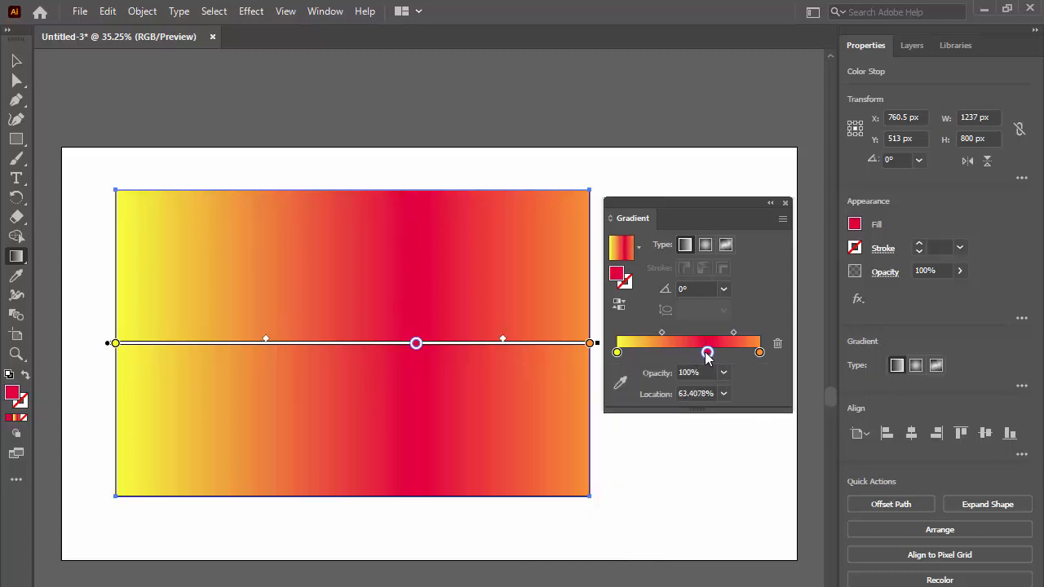
left_click_drag(707, 353, 682, 362)
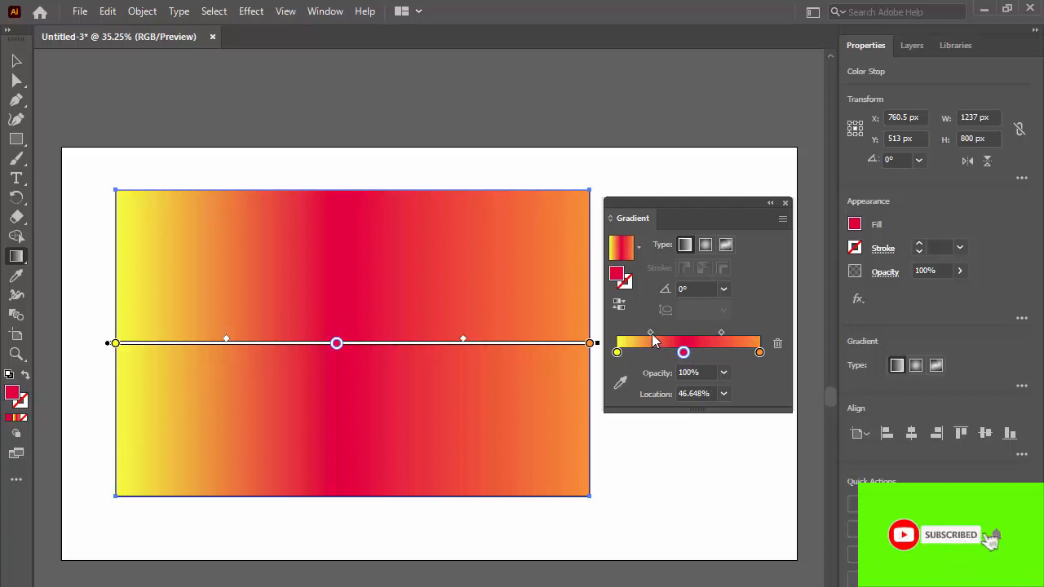
left_click_drag(683, 352, 726, 355)
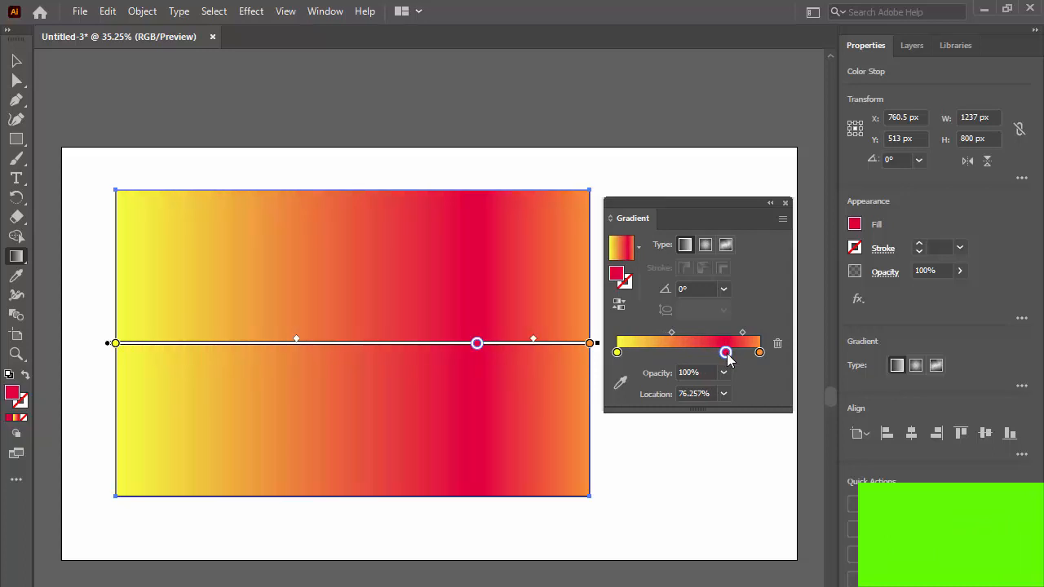
Add a colour stop at about 45% between the yellow and red stops and colour it green 00D437.
left_click(684, 357)
double_click(684, 357)
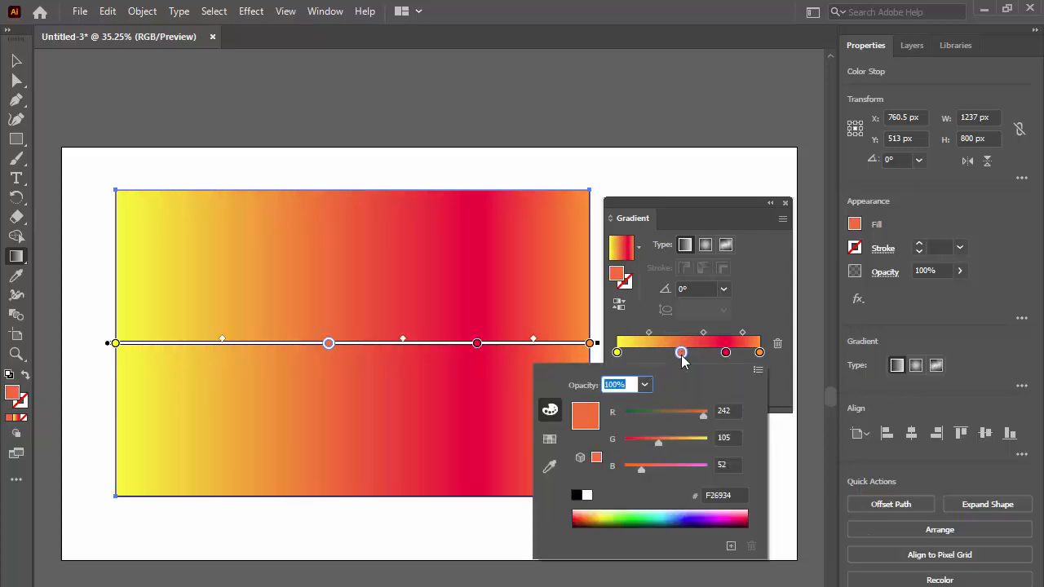
left_click(641, 515)
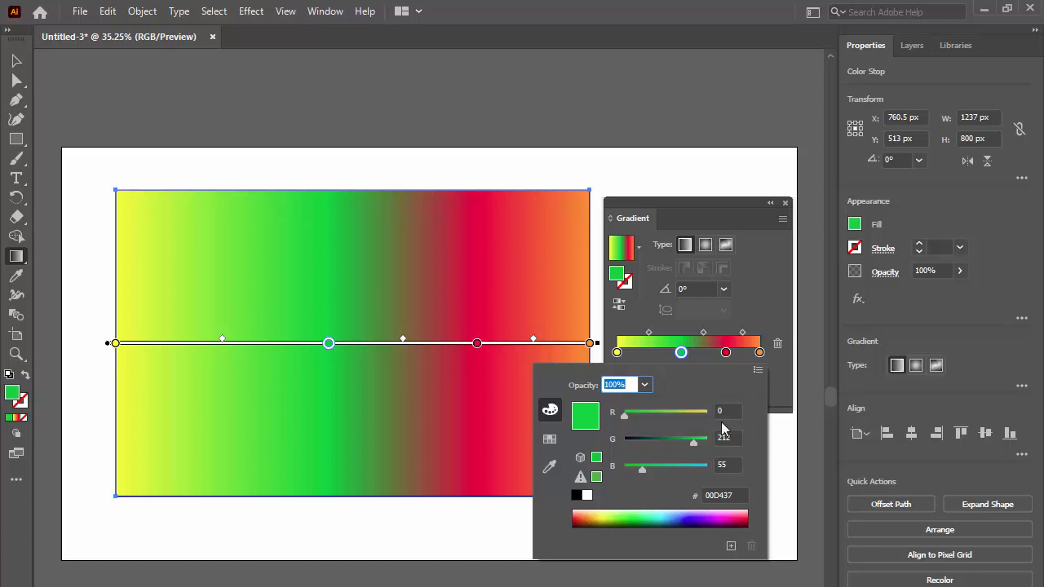
left_click(781, 387)
Shift the green and red stops closer to the orange end and move the yellow stop slightly inward from its end.
left_click(617, 353)
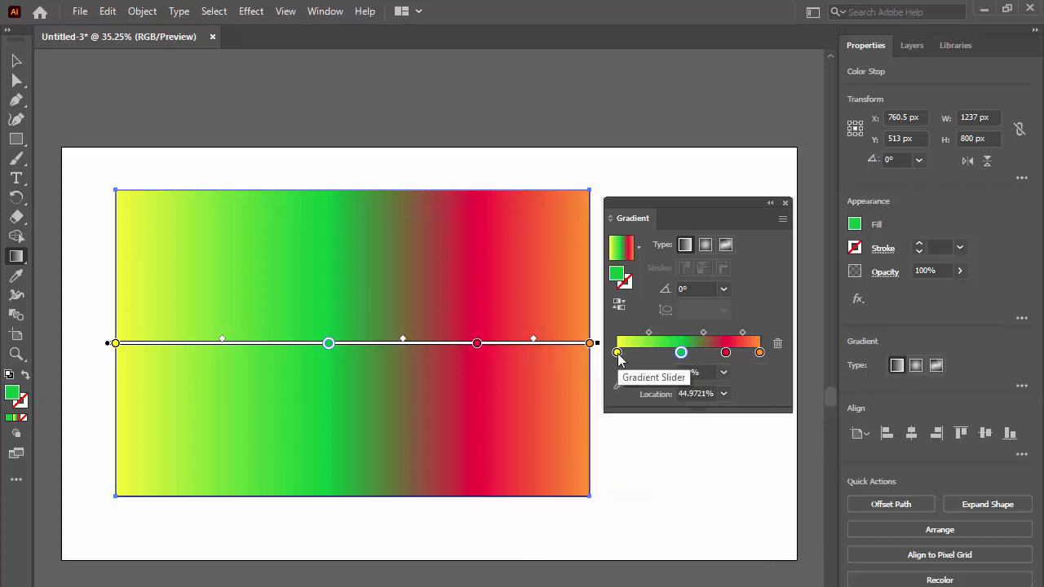
mouse_move(617, 353)
left_mouse_down()
mouse_move(651, 362)
mouse_move(623, 362)
mouse_move(642, 363)
mouse_move(736, 358)
mouse_move(617, 356)
left_mouse_up()
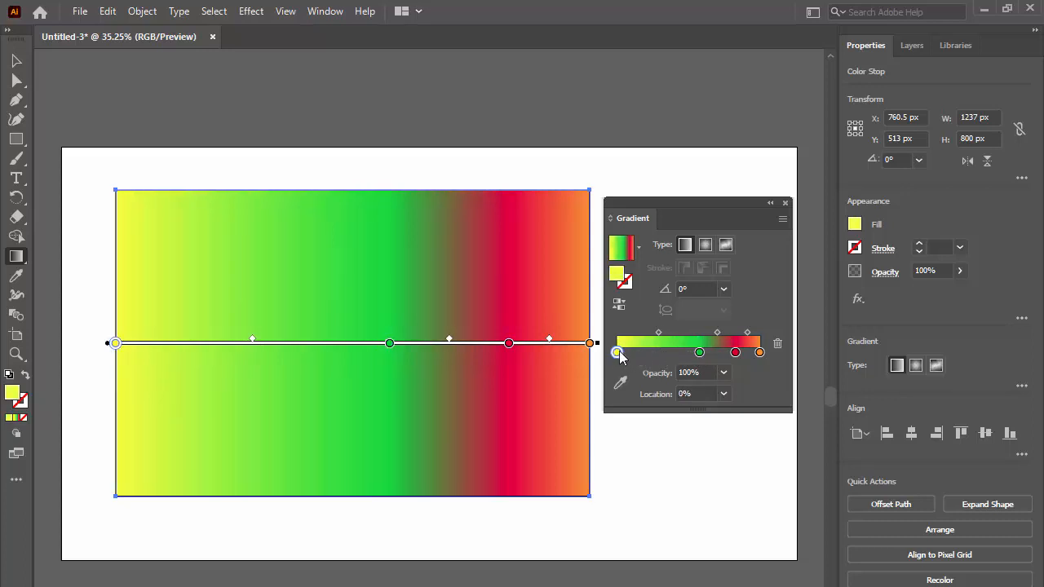
left_click_drag(617, 356, 623, 357)
Add a colour stop at about 27% between the yellow and green stops and colour it blue 0066D4.
left_click(657, 356)
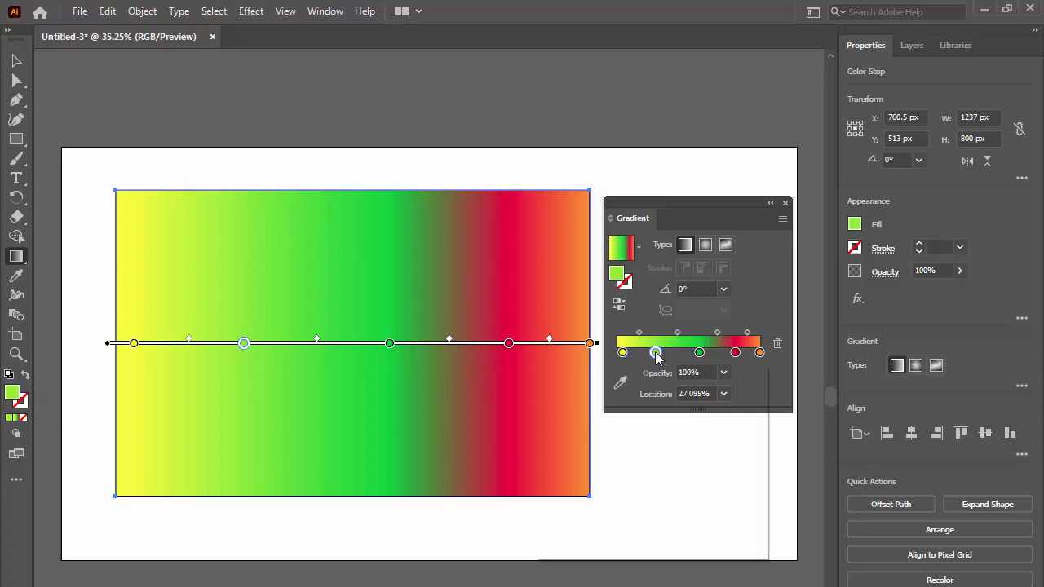
double_click(655, 353)
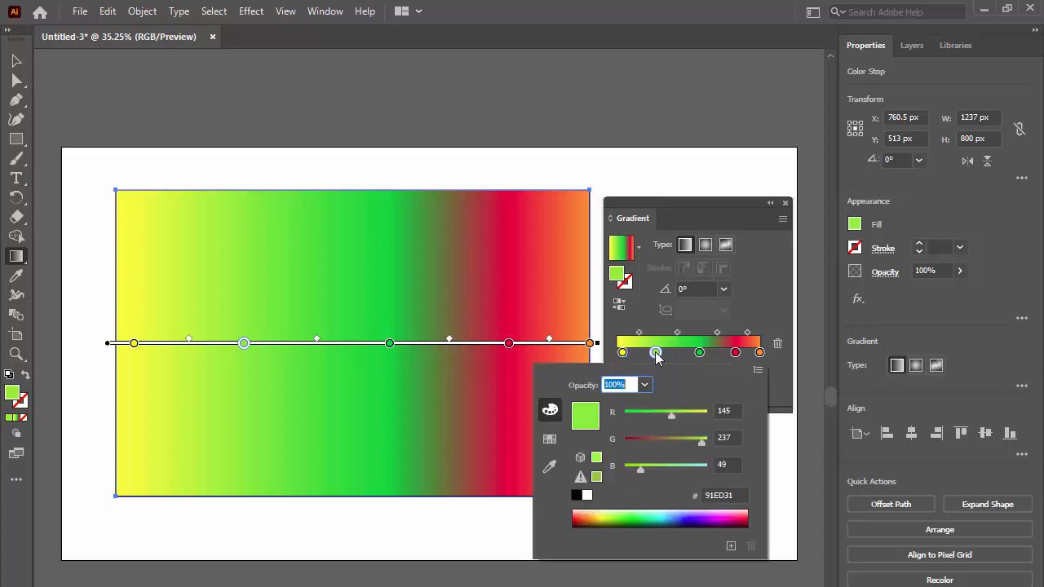
left_click(675, 516)
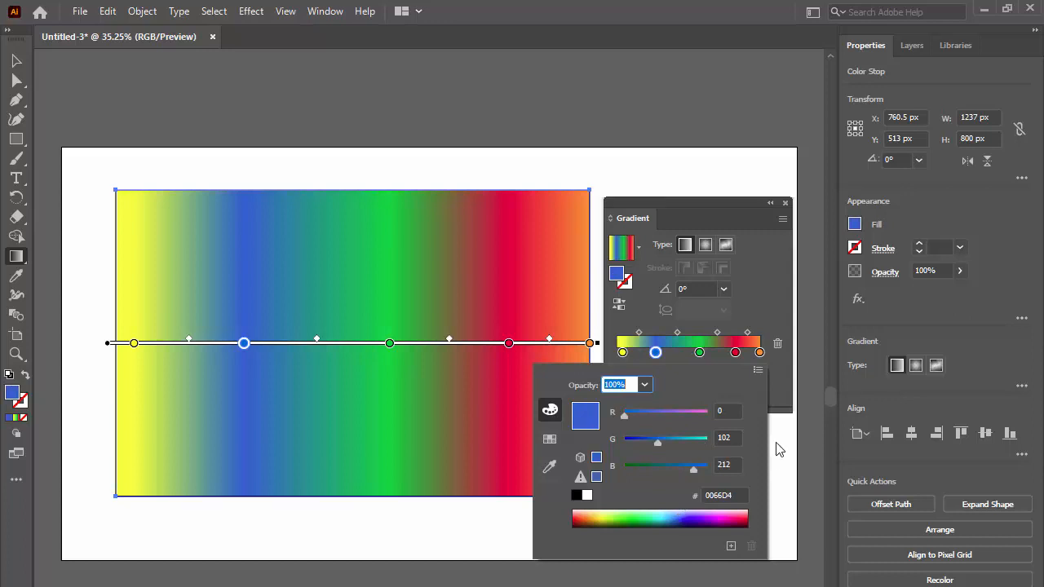
left_click(783, 390)
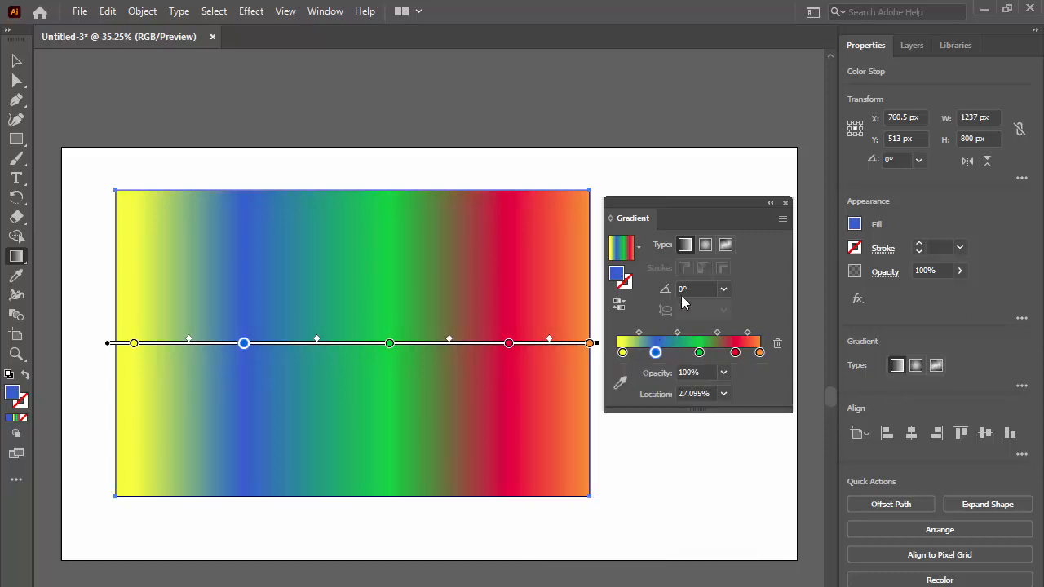
Try linear gradient angles of 90°, 60° and 30° on the rectangle and set the angle to 45°.
left_click(724, 290)
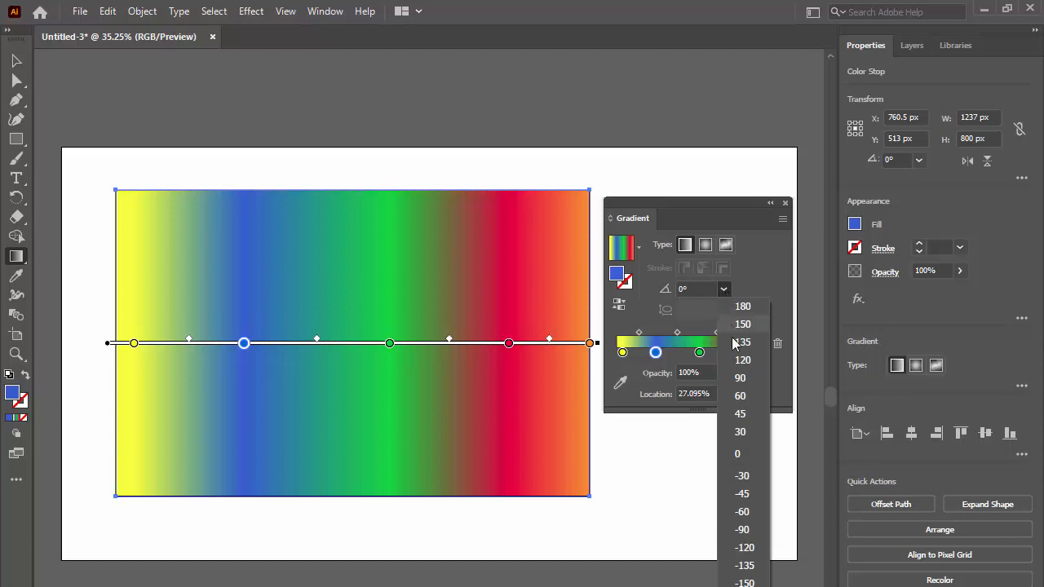
left_click(738, 378)
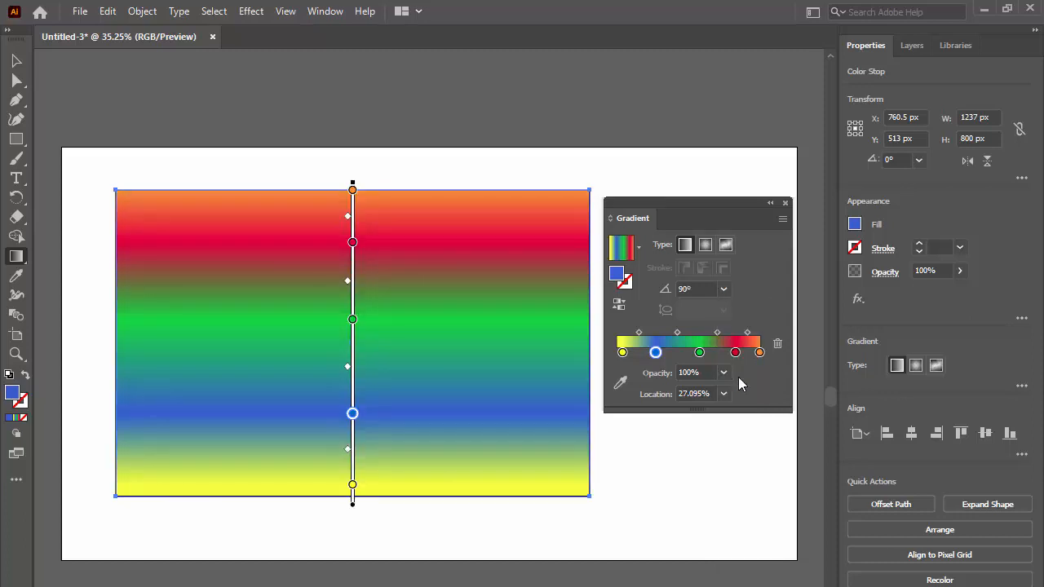
left_click(722, 290)
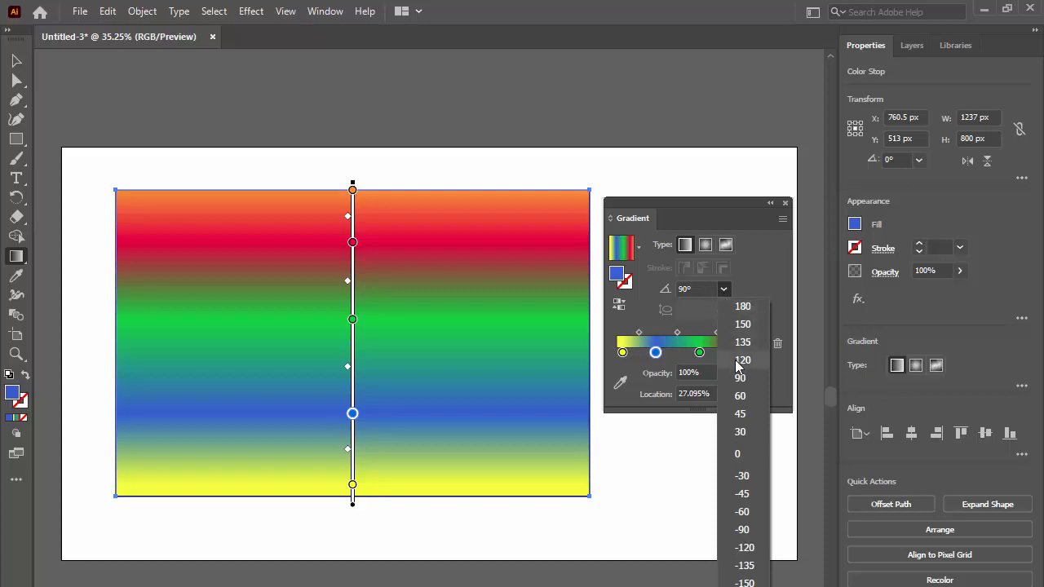
left_click(734, 395)
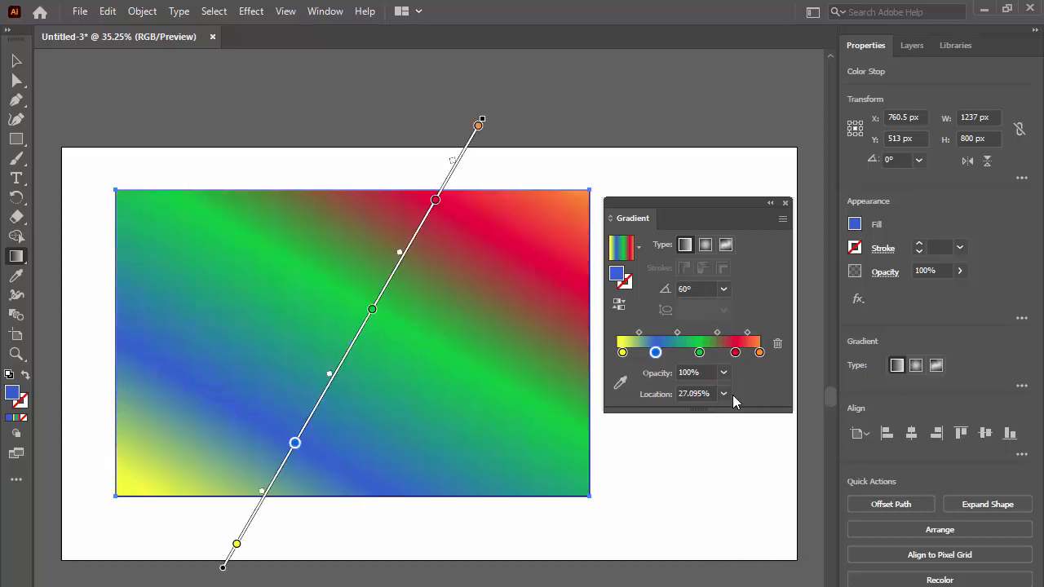
left_click(725, 293)
left_click(740, 435)
left_click(724, 289)
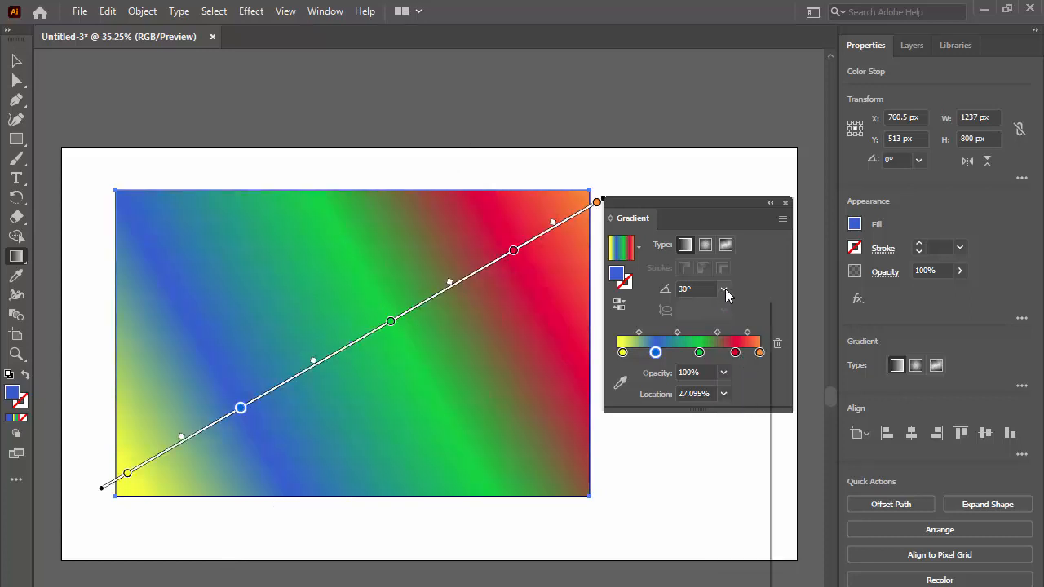
left_click(741, 415)
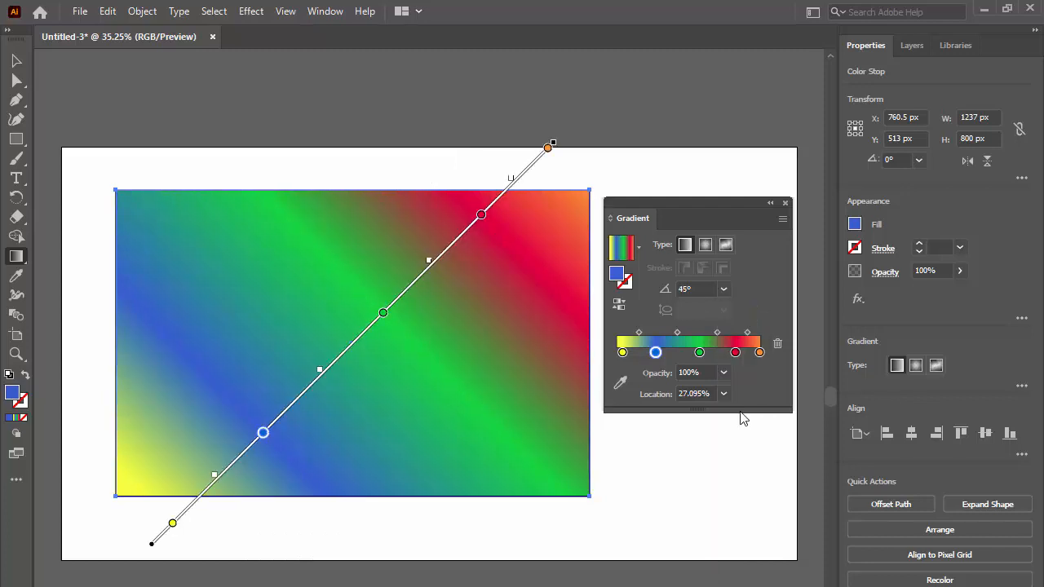
Shift the yellow, blue and green stops slightly toward the orange end, placing the green stop at about 60.6%.
left_click_drag(622, 353, 704, 353)
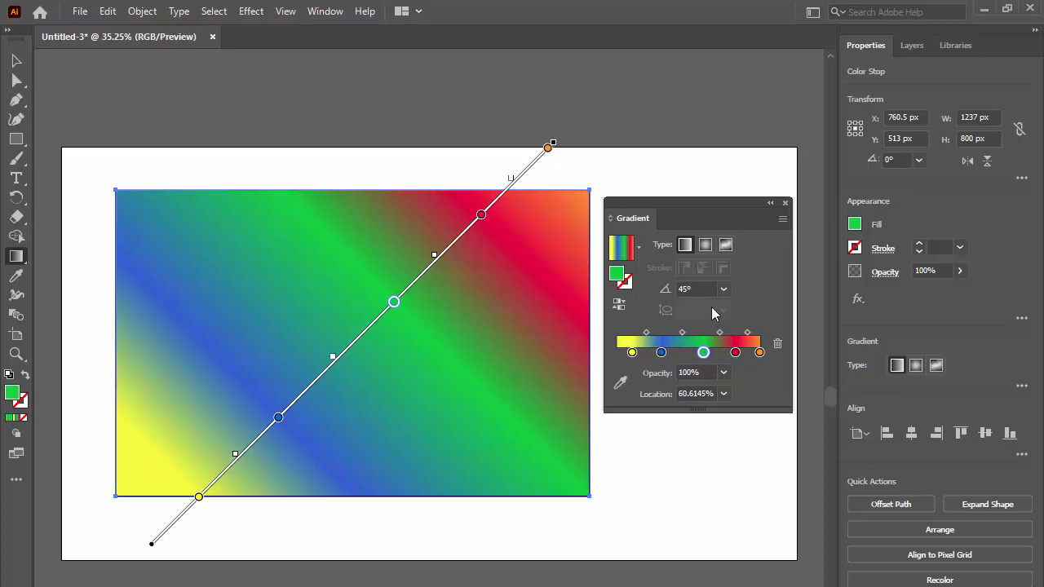
Switch the rectangle's gradient type to radial and back to linear.
left_click(705, 245)
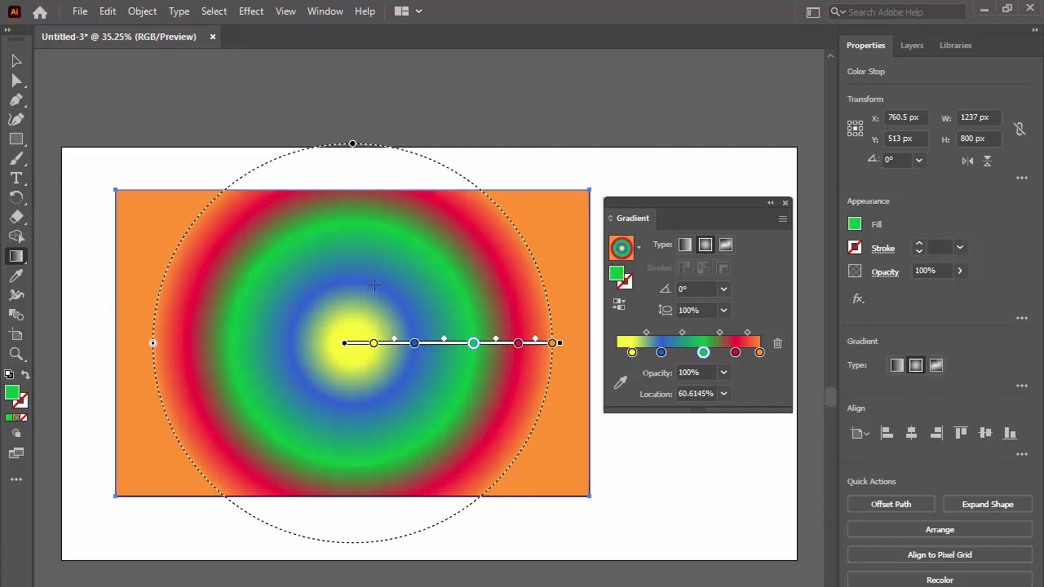
left_click(684, 245)
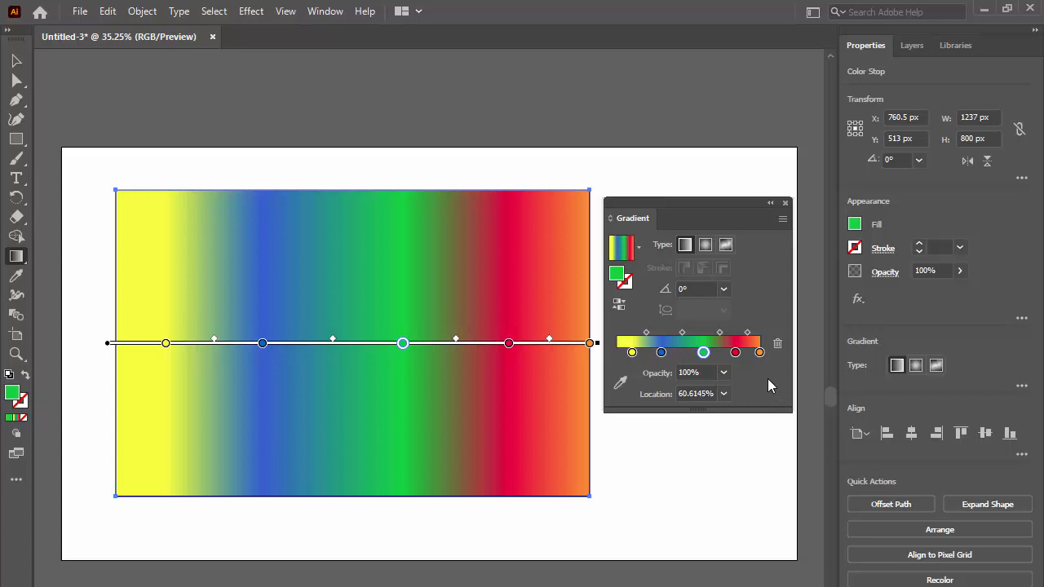
Try opacities of 90%, 80%, 70%, 60% and 50% on the green stop and return it to 100%.
left_click(723, 372)
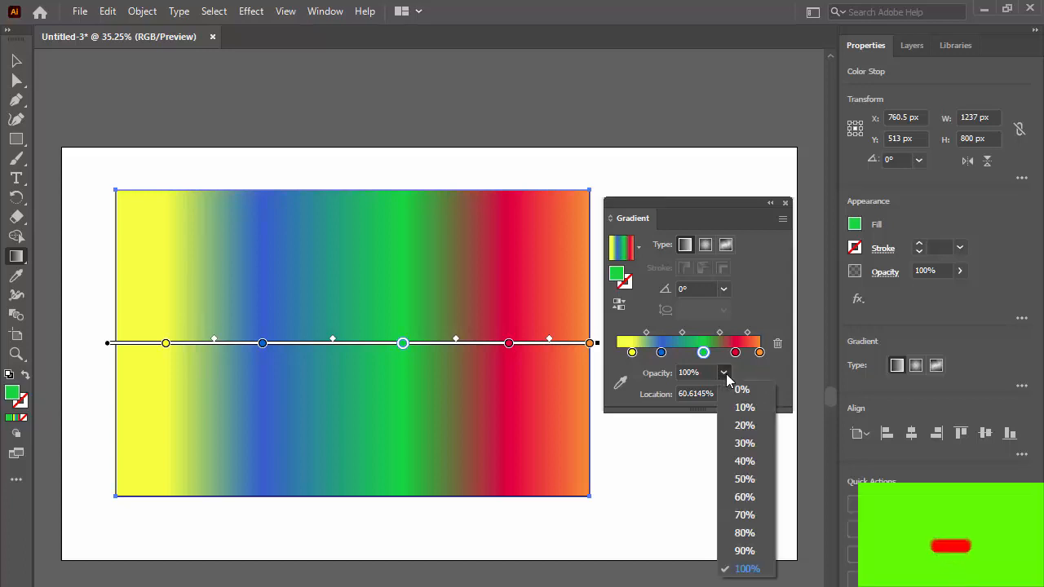
left_click(745, 551)
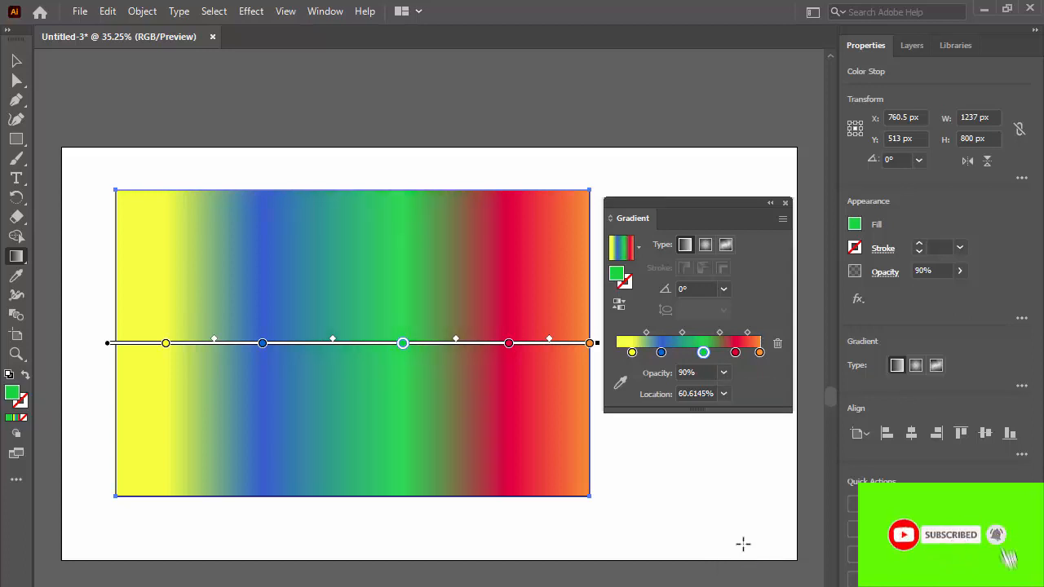
left_click(723, 373)
left_click(744, 533)
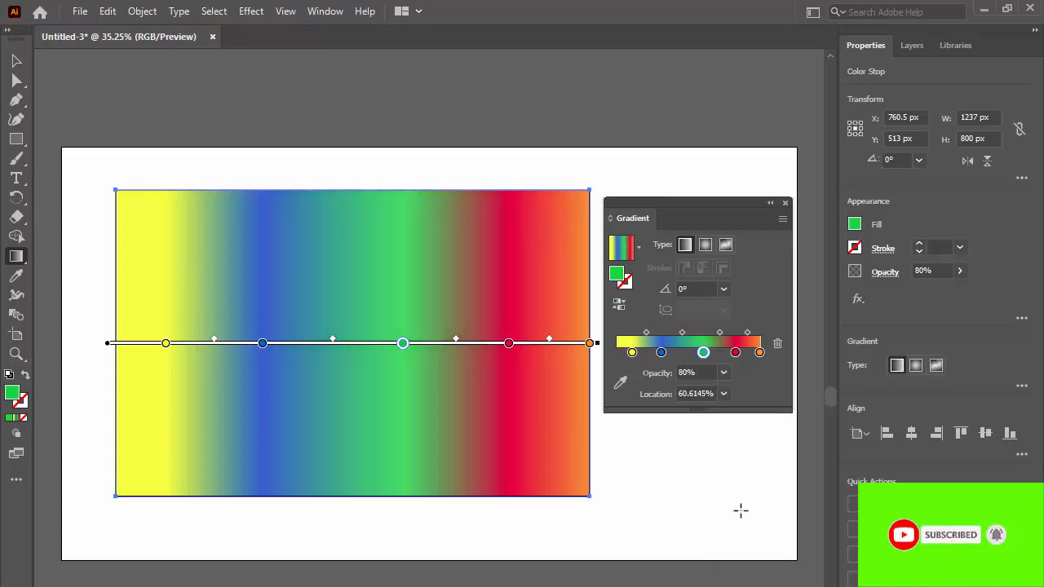
left_click(725, 374)
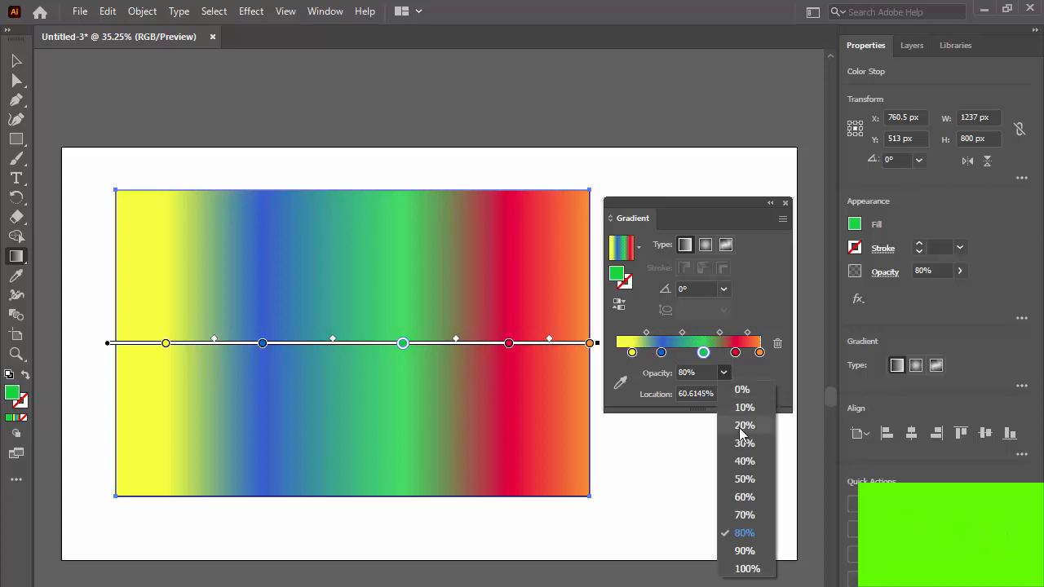
left_click(741, 514)
left_click(724, 372)
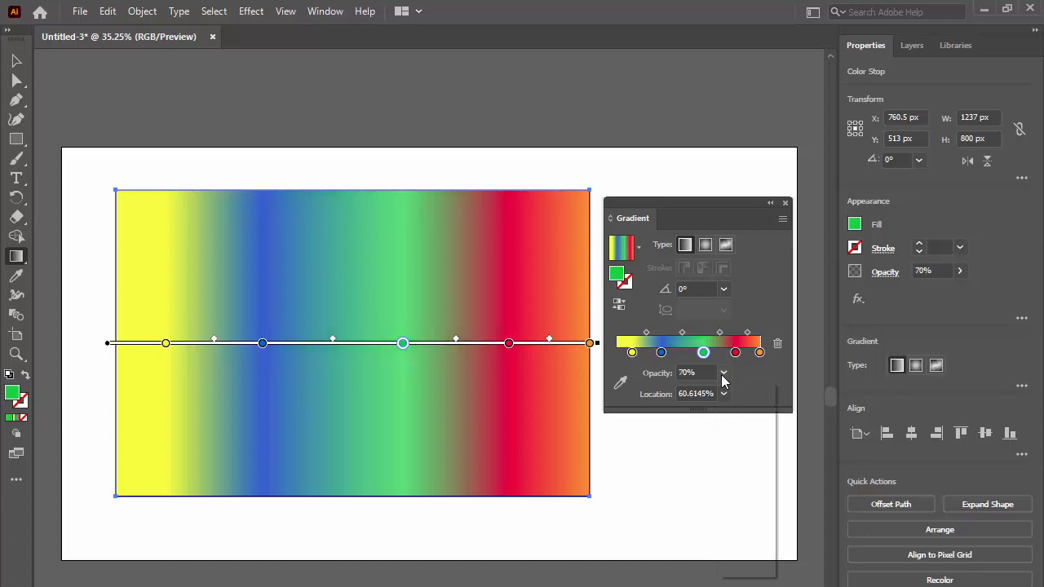
left_click(742, 496)
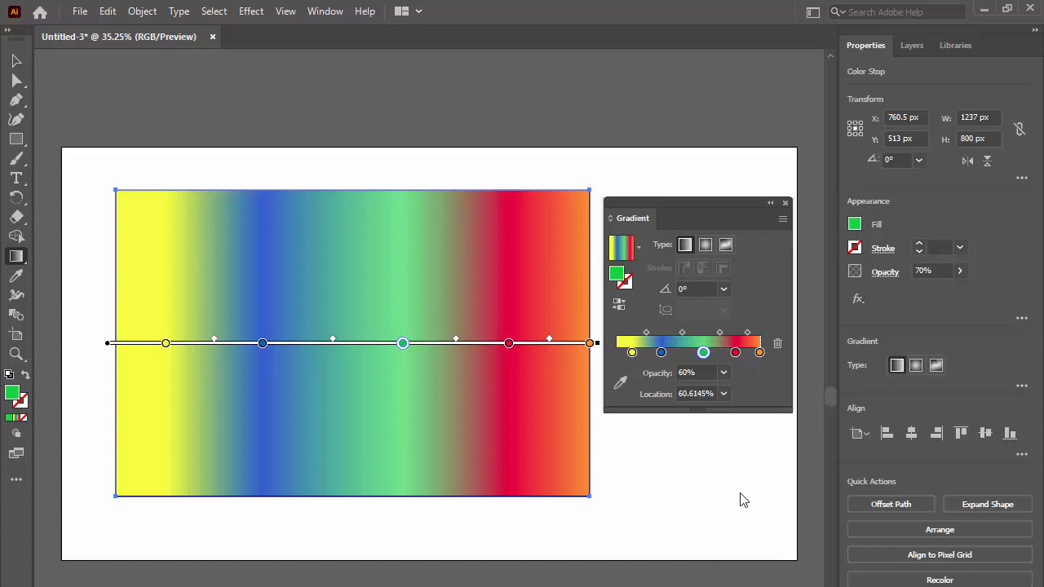
left_click(723, 372)
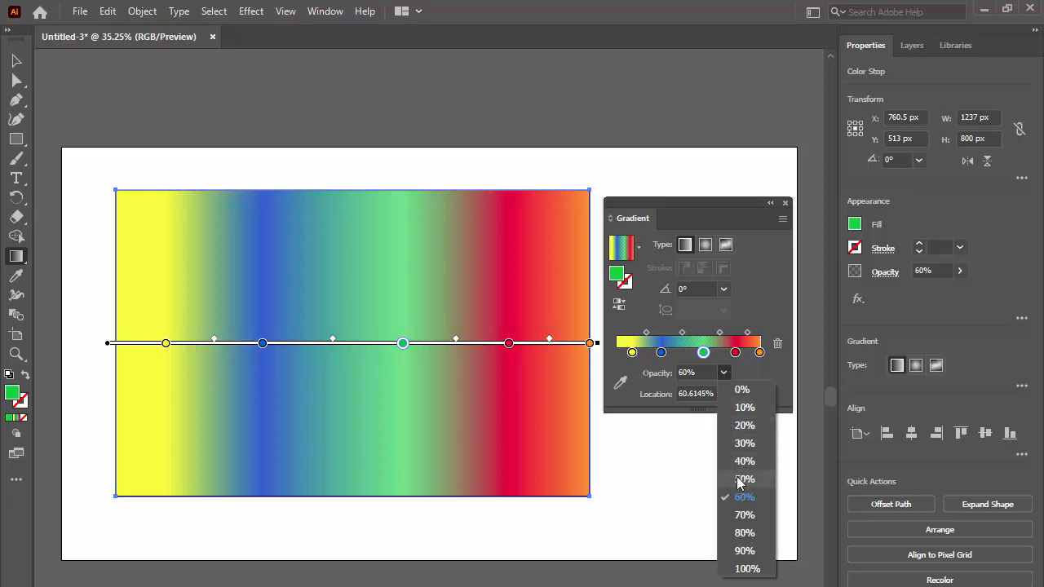
left_click(742, 480)
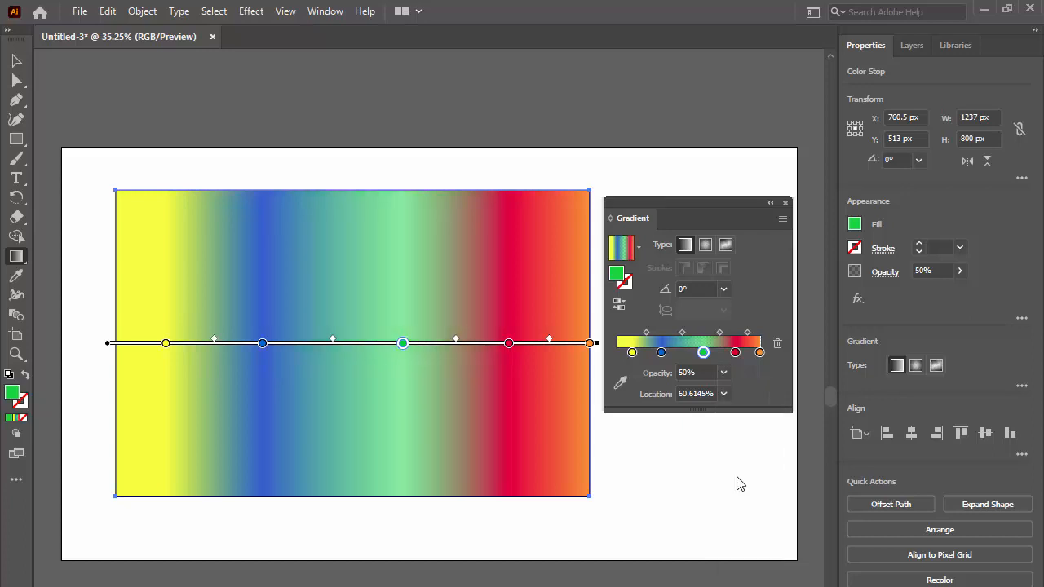
left_click(723, 373)
left_click(746, 568)
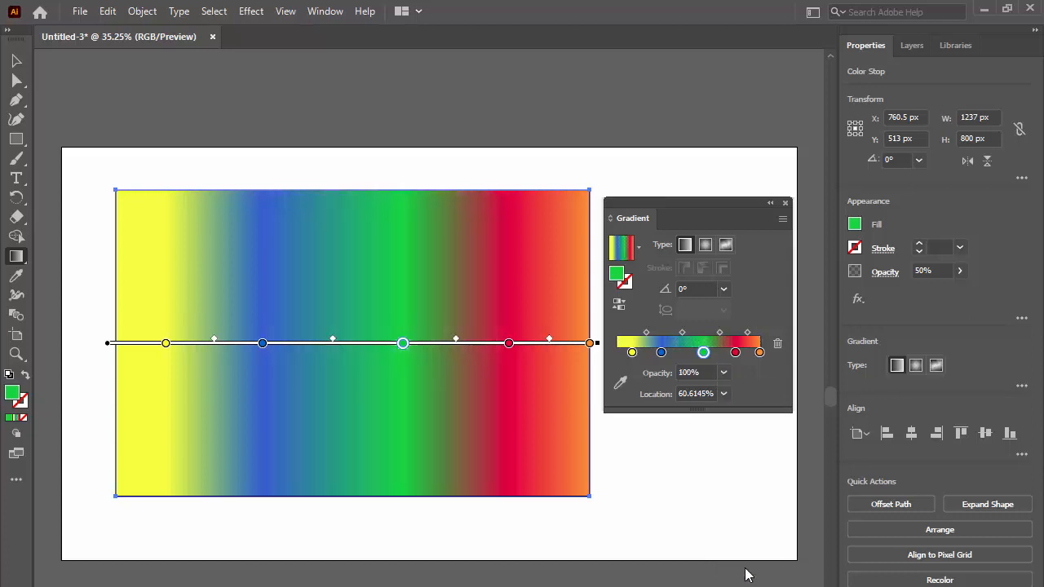
Try opacities of 80% and 60% on the red stop and return it to 100%.
left_click(734, 352)
left_click(723, 373)
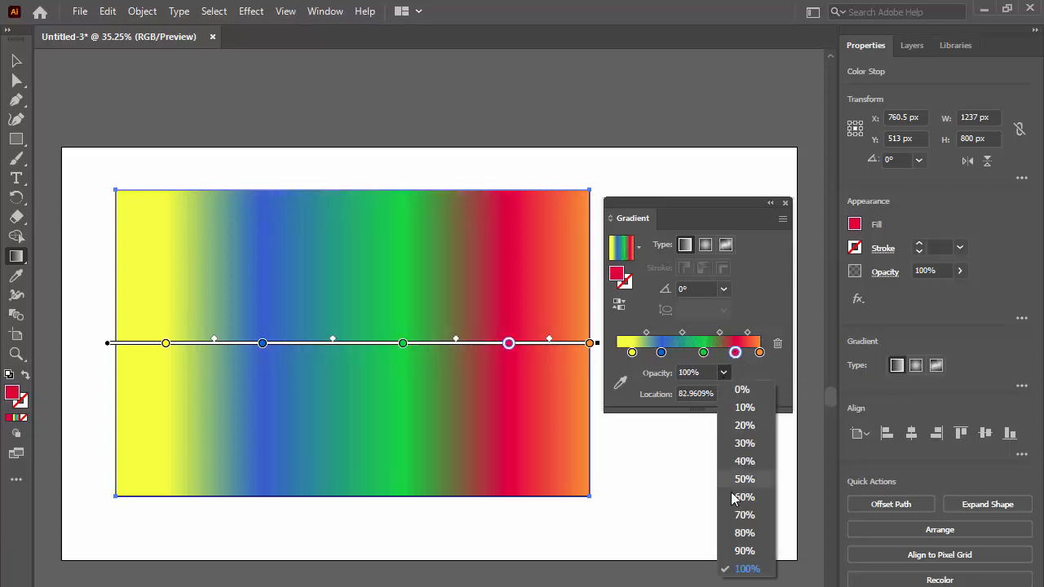
left_click(747, 535)
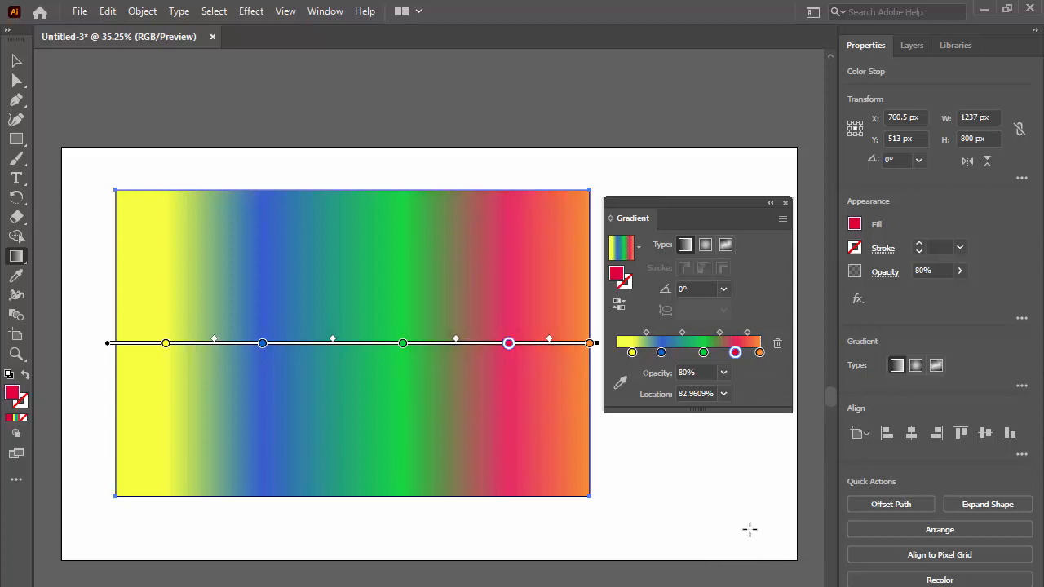
left_click(723, 372)
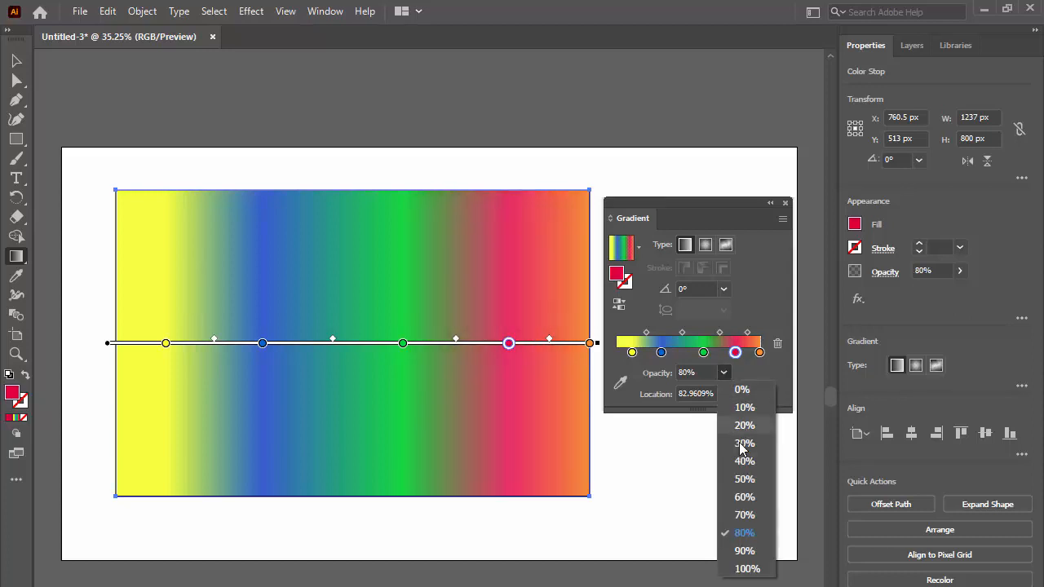
left_click(747, 499)
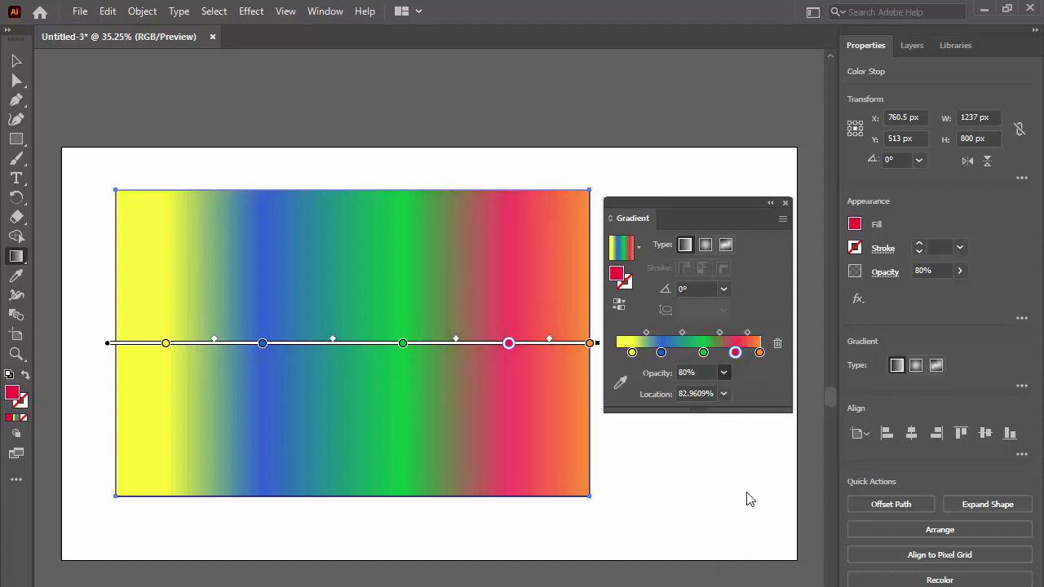
left_click(723, 372)
left_click(747, 570)
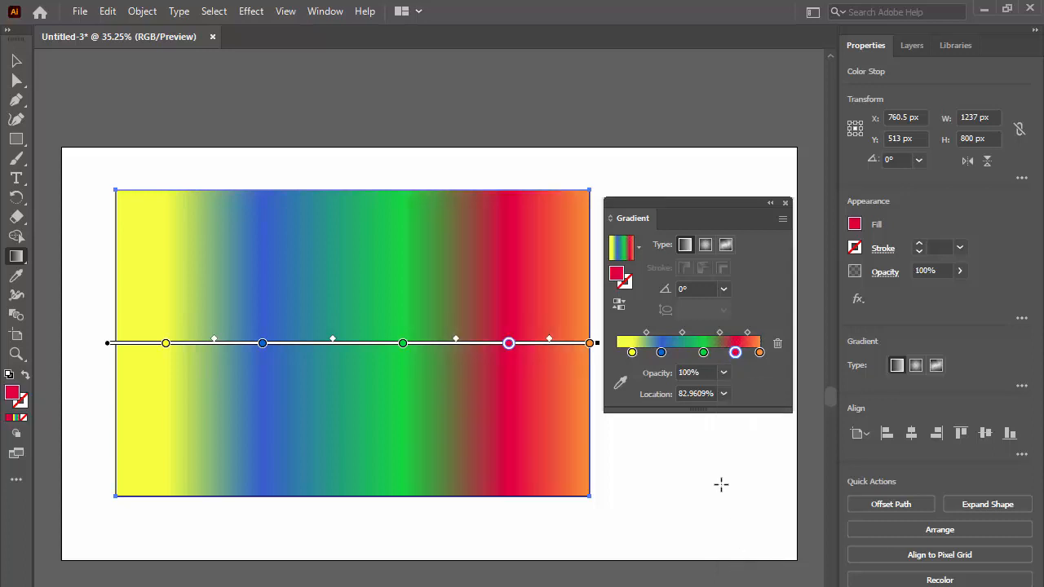
Try opacities of 90%, 80% and 60% on the blue stop and return it to 100%.
left_click(661, 353)
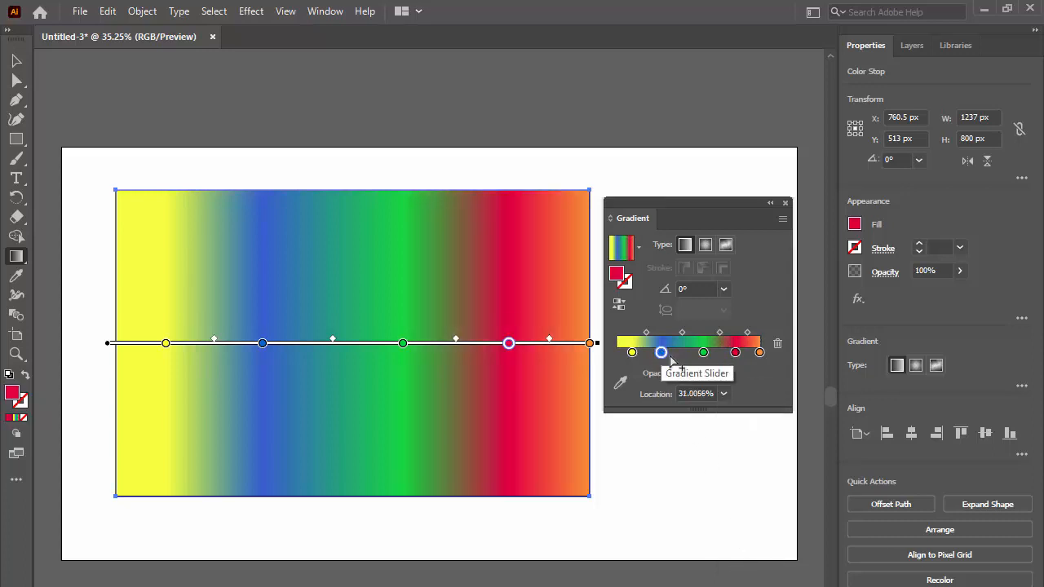
left_click(724, 372)
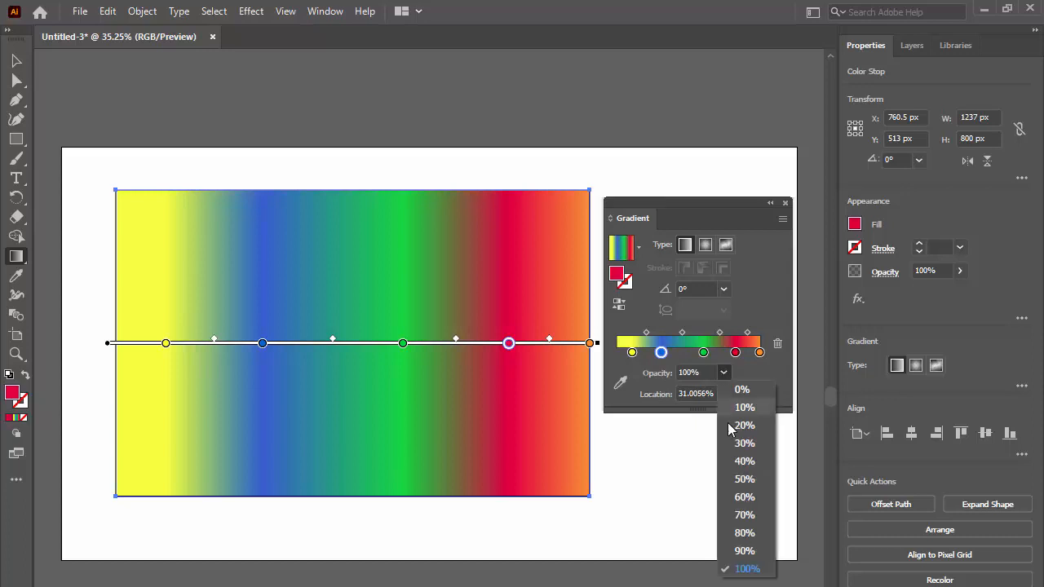
left_click(744, 550)
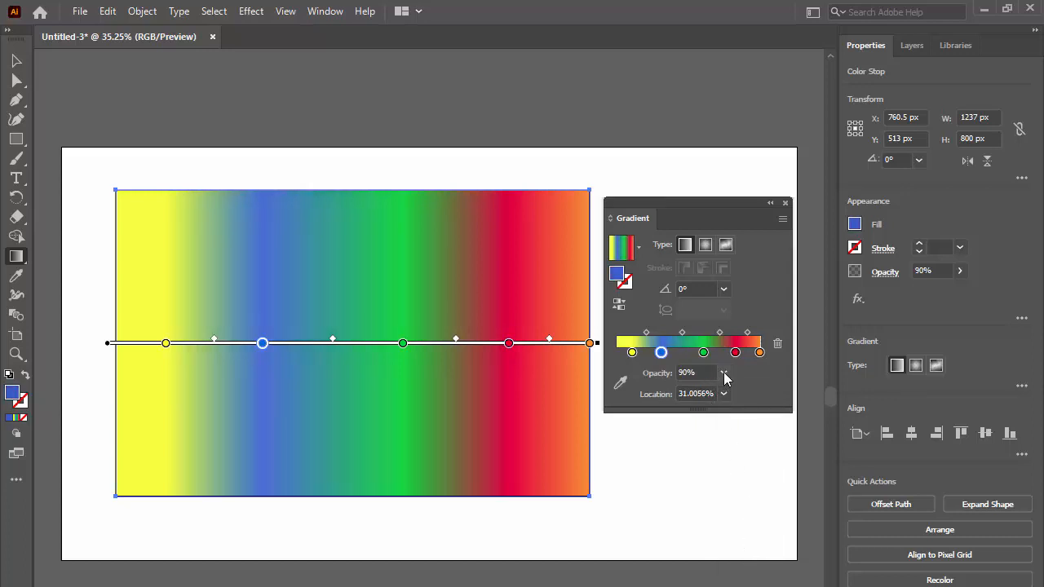
left_click(724, 372)
left_click(744, 548)
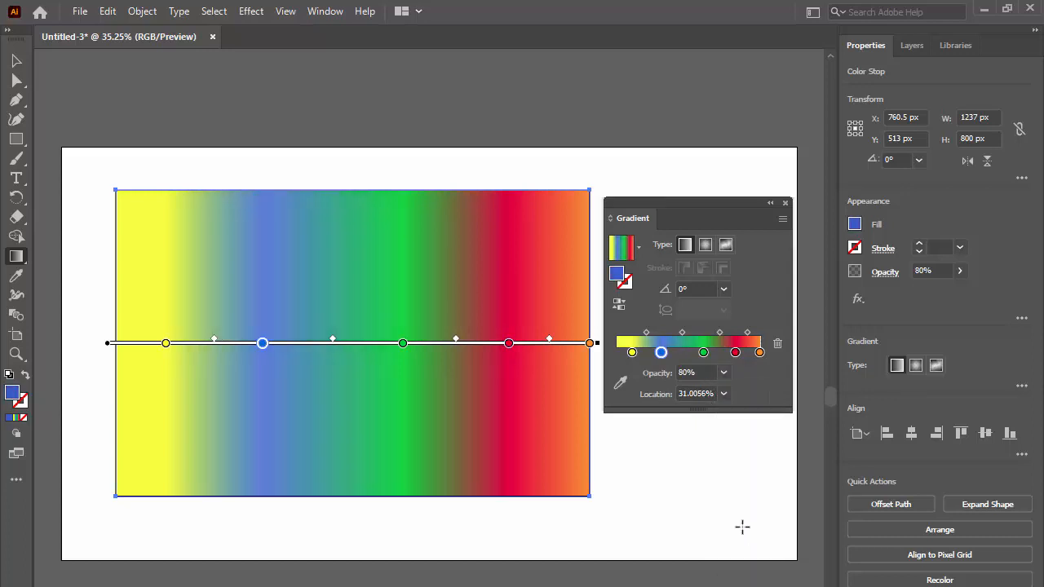
left_click(723, 372)
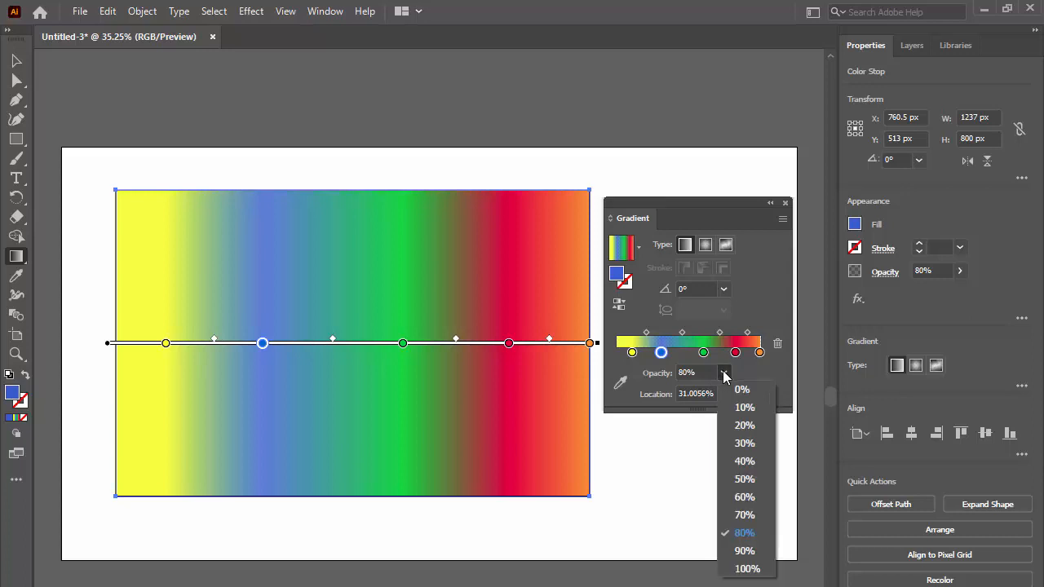
left_click(747, 497)
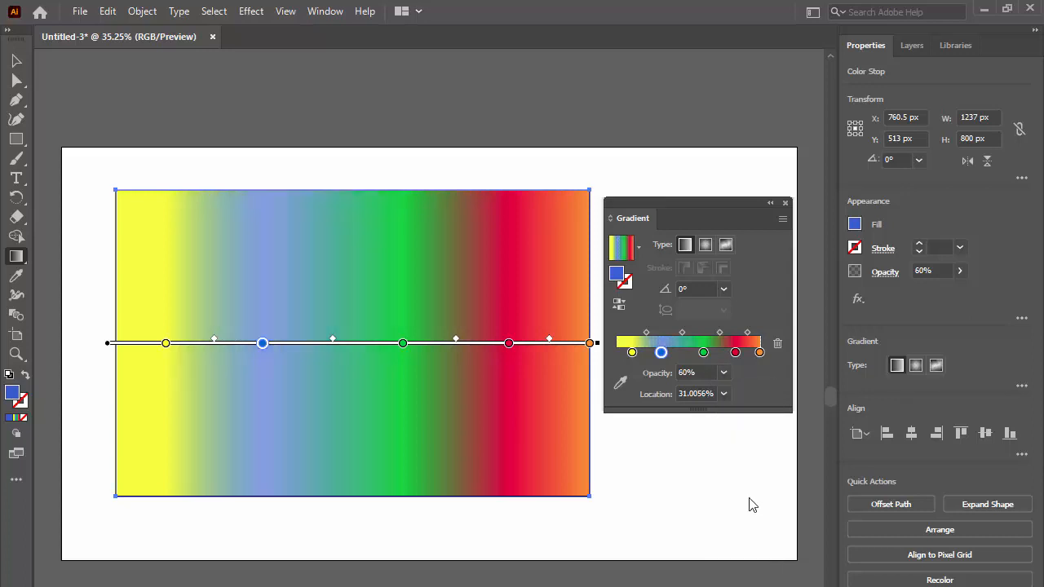
left_click(724, 373)
left_click(747, 569)
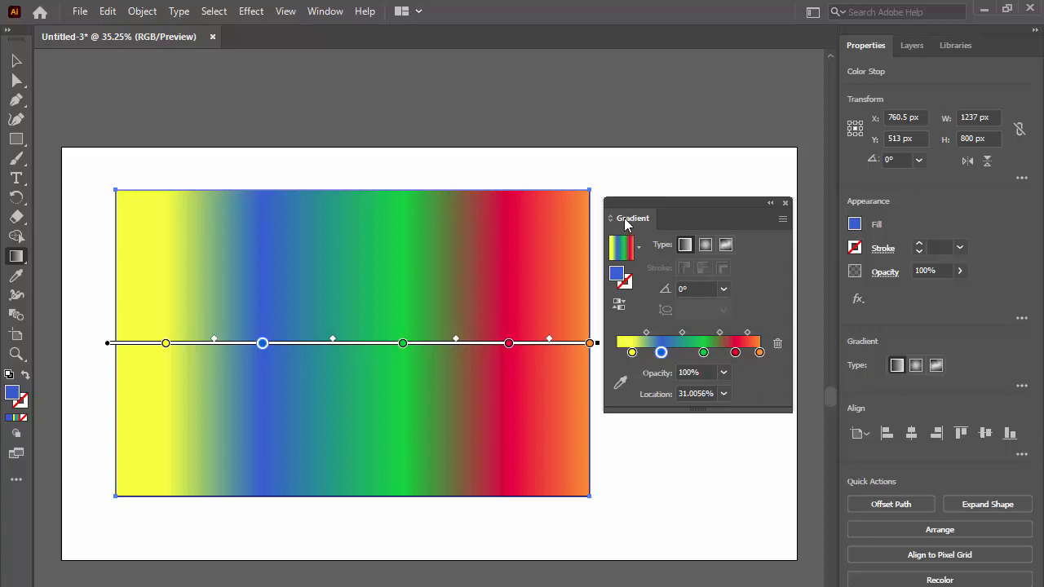
left_click(783, 221)
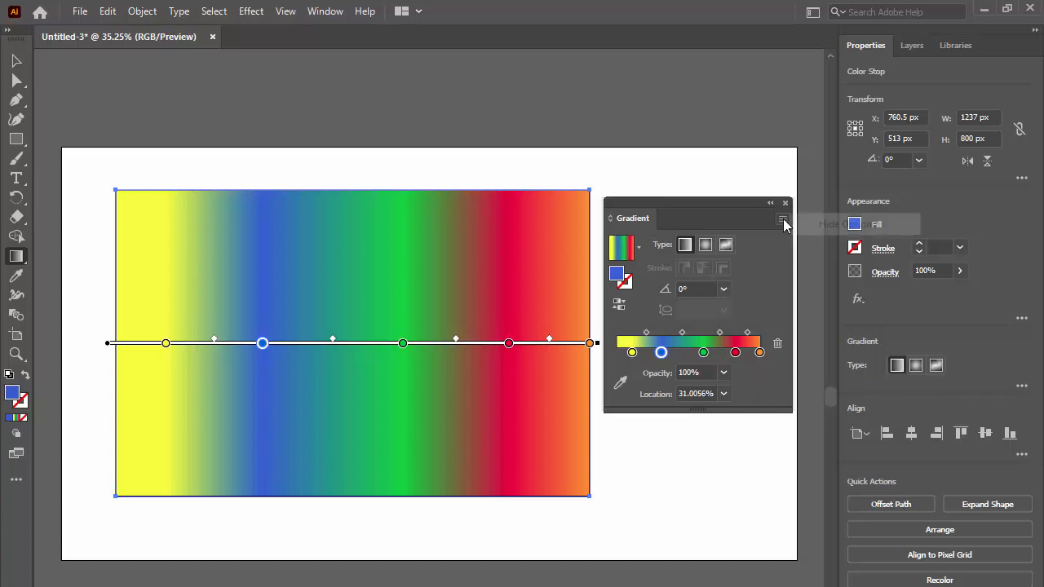
left_click(783, 222)
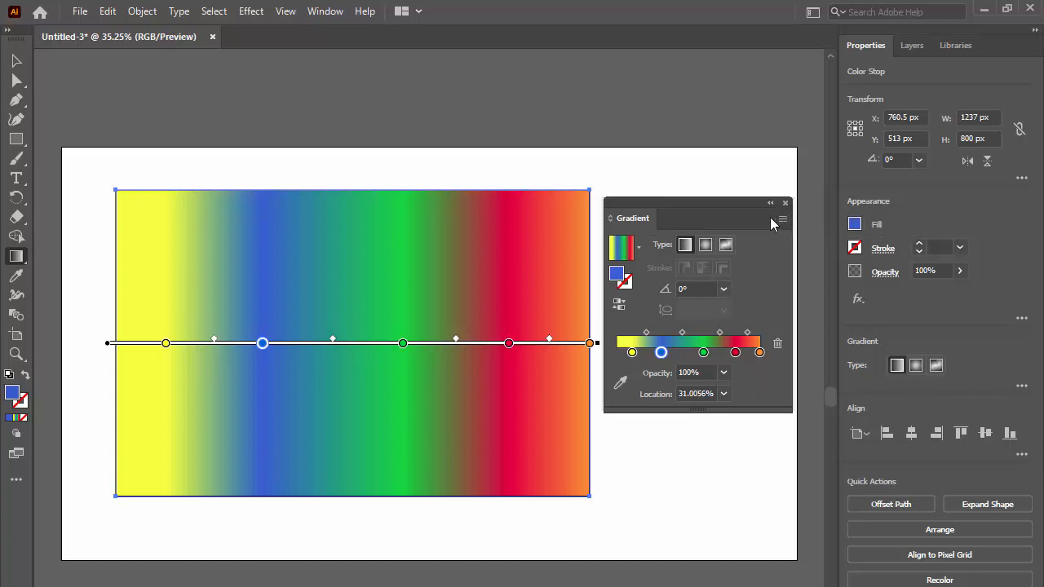
left_click(770, 203)
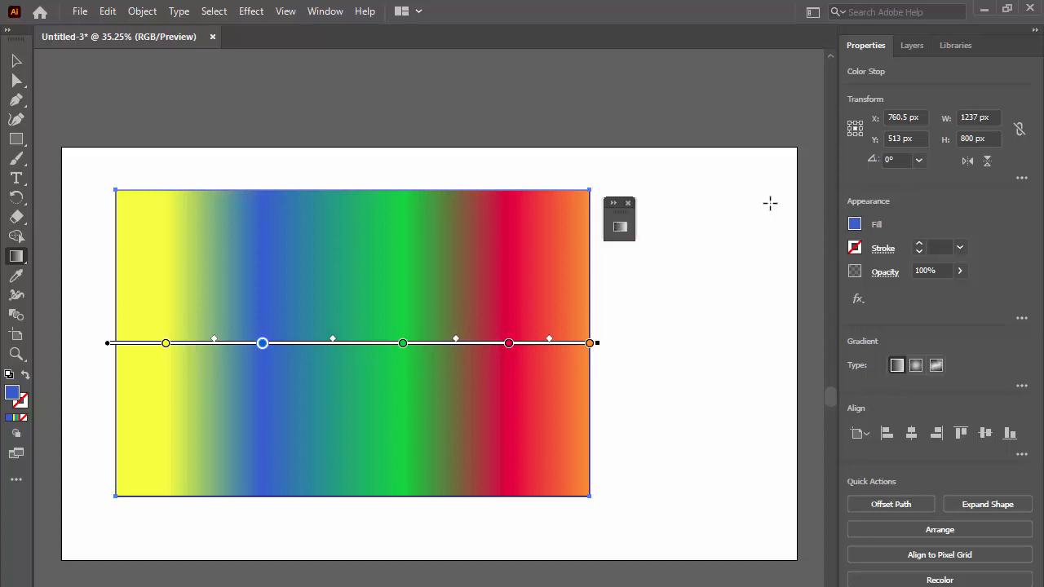
left_click(618, 214)
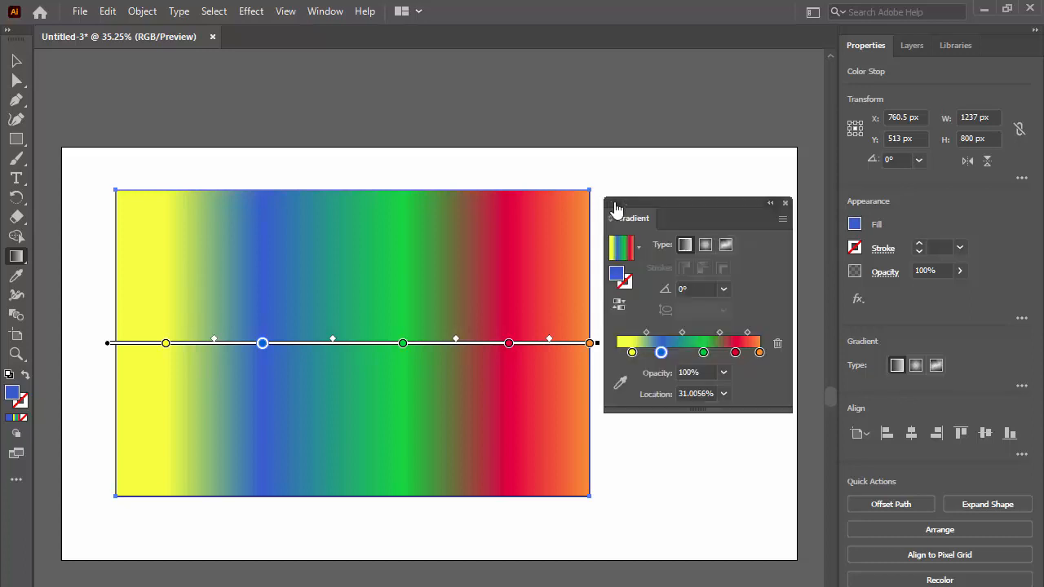
Switch to the Selection tool and save the rectangle's multicolour gradient as a new swatch among the preset gradients.
left_click(639, 249)
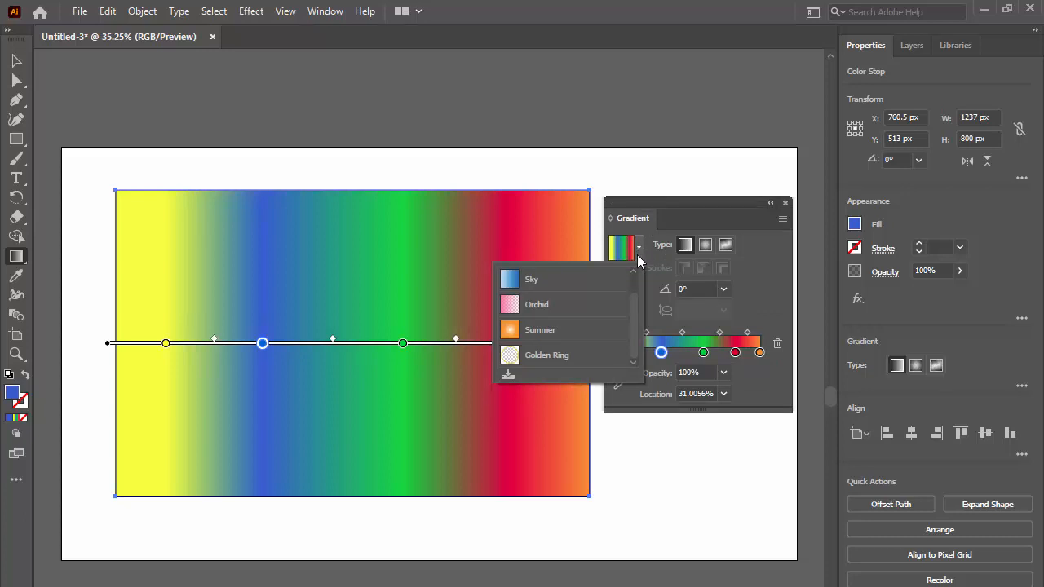
mouse_move(631, 314)
left_mouse_down()
mouse_move(633, 293)
mouse_move(630, 327)
left_mouse_up()
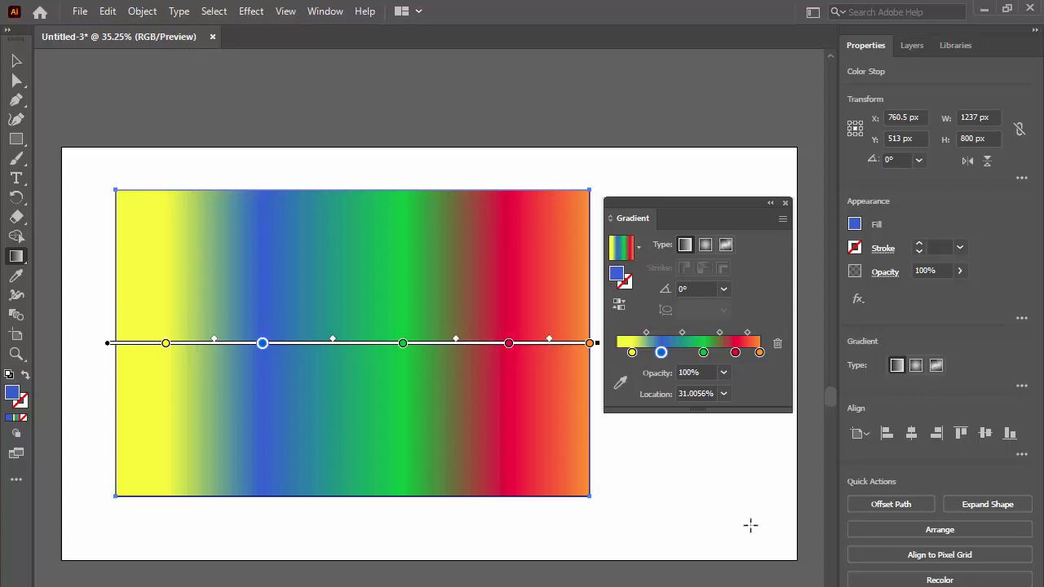
key("v")
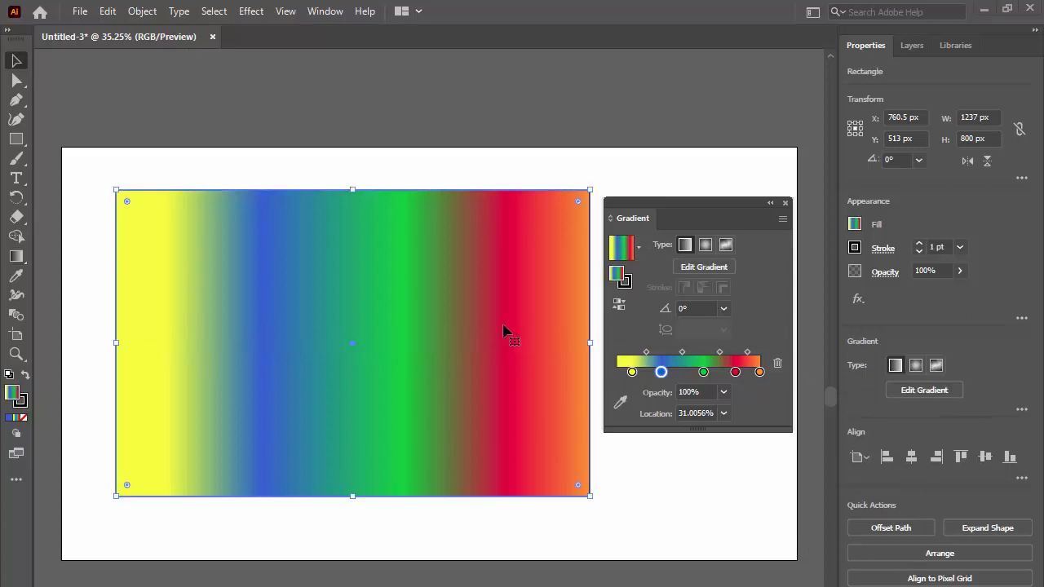
left_click(639, 249)
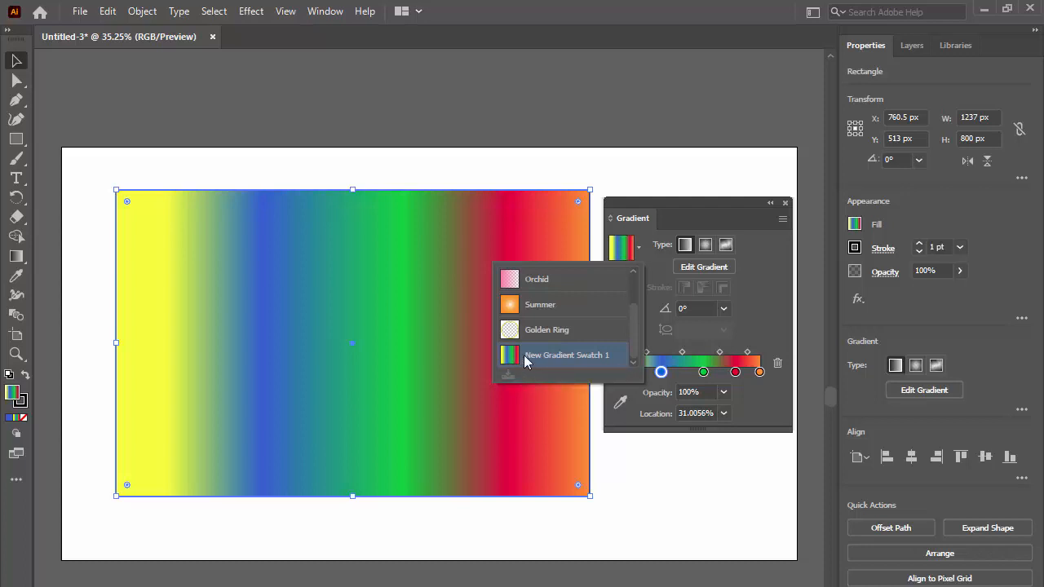
left_click_drag(634, 318, 636, 293)
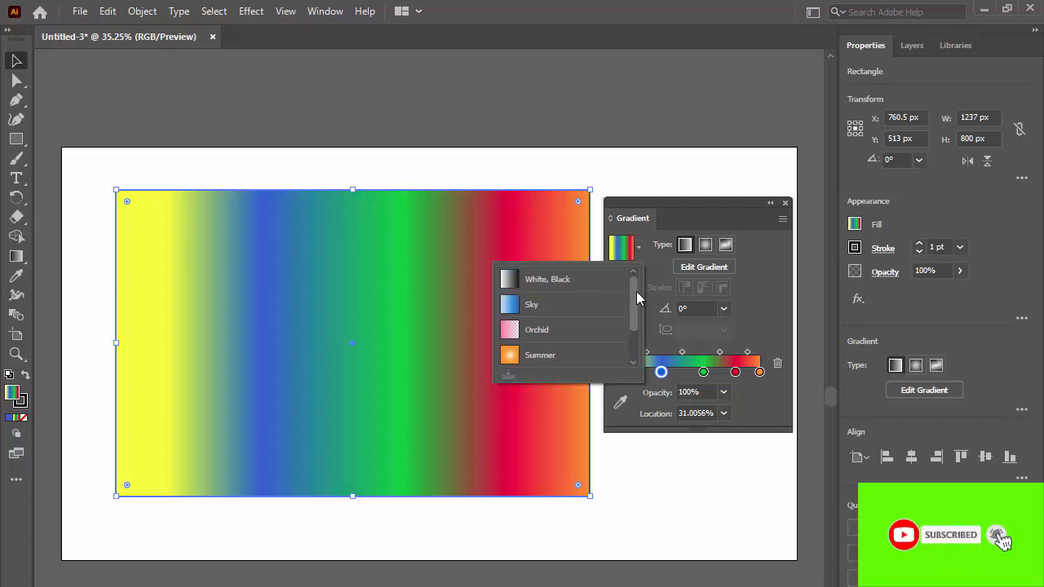
left_click(639, 248)
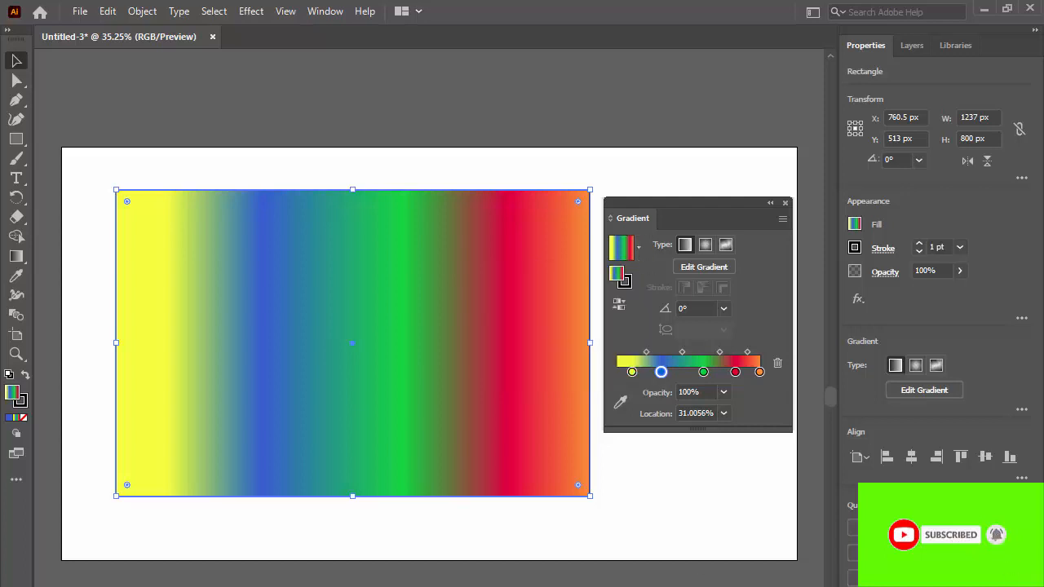
left_click(640, 248)
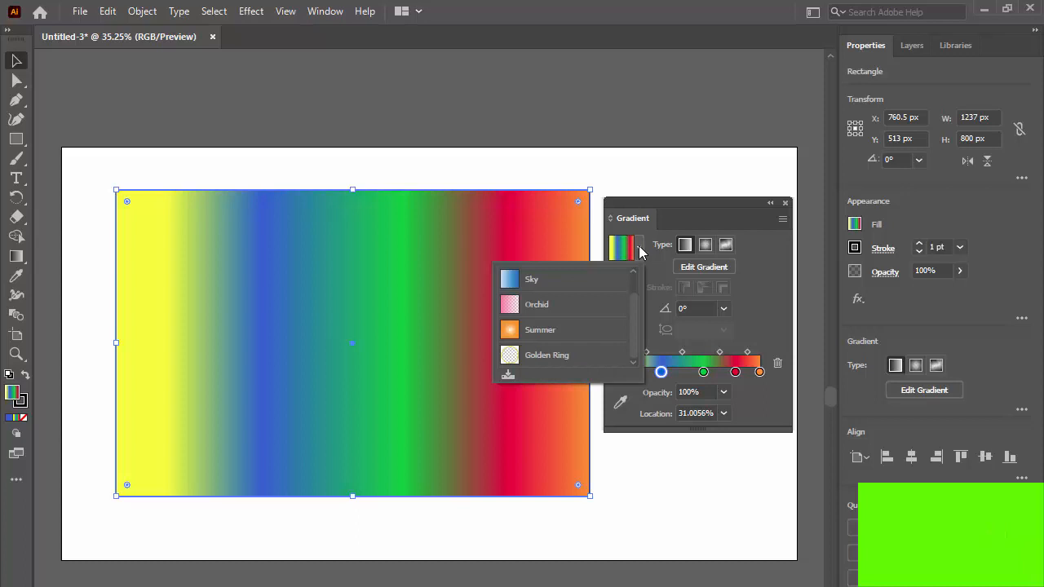
left_click(507, 375)
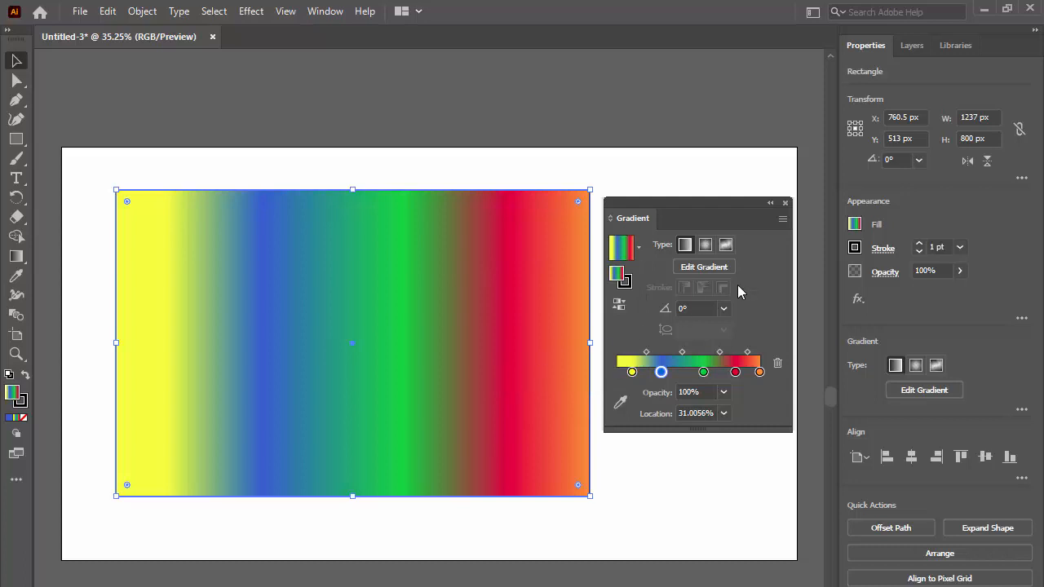
Rename the saved multicolour gradient swatch as colorful through its swatch options.
left_click(856, 225)
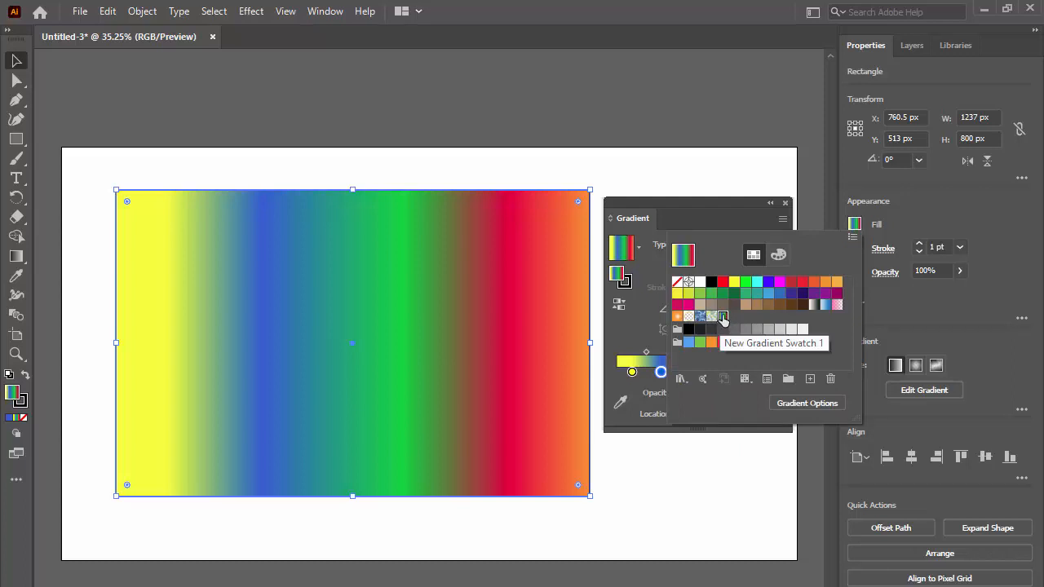
left_click(851, 239)
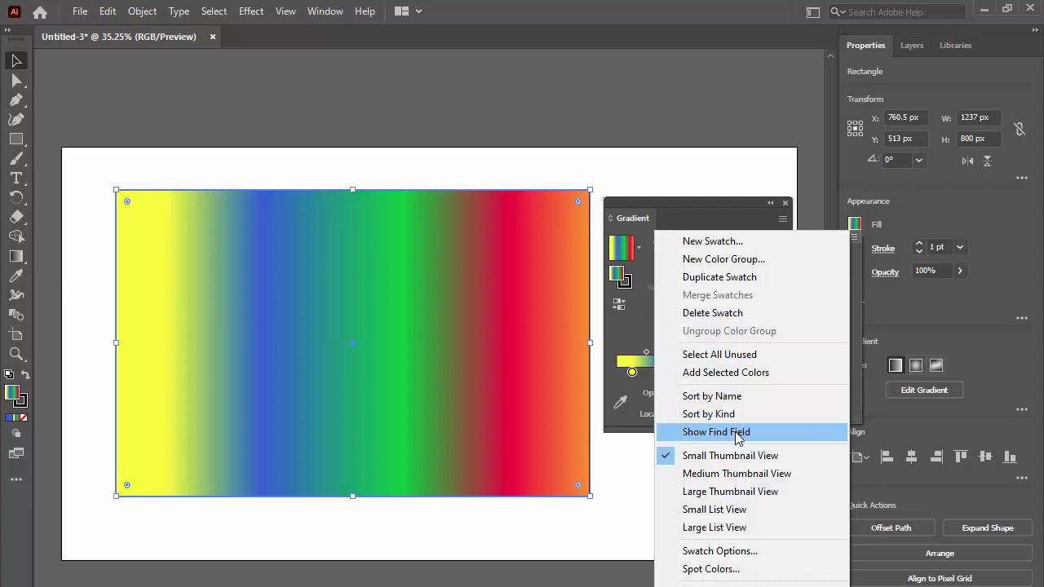
left_click(720, 551)
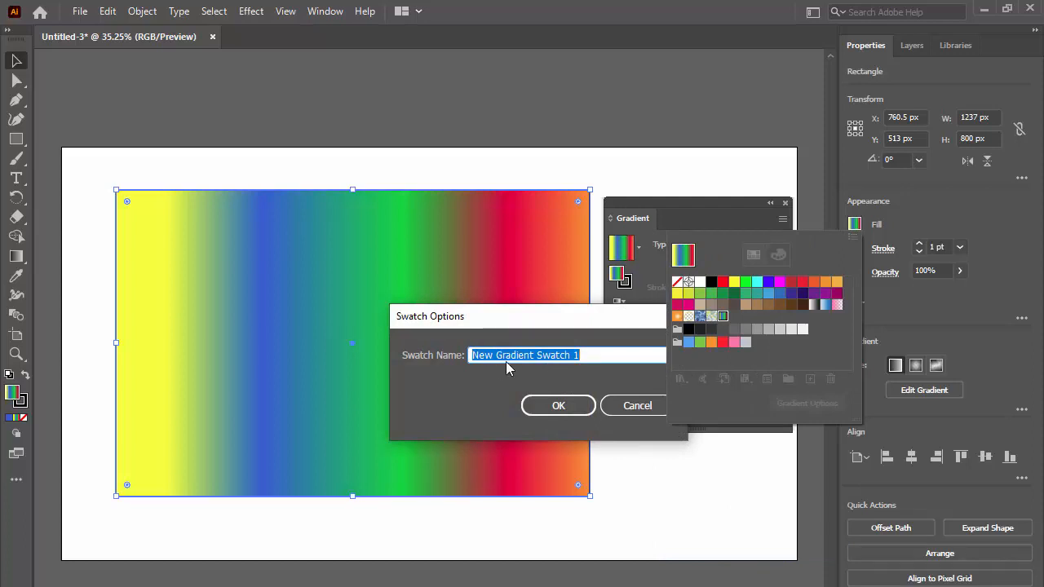
type("colorful")
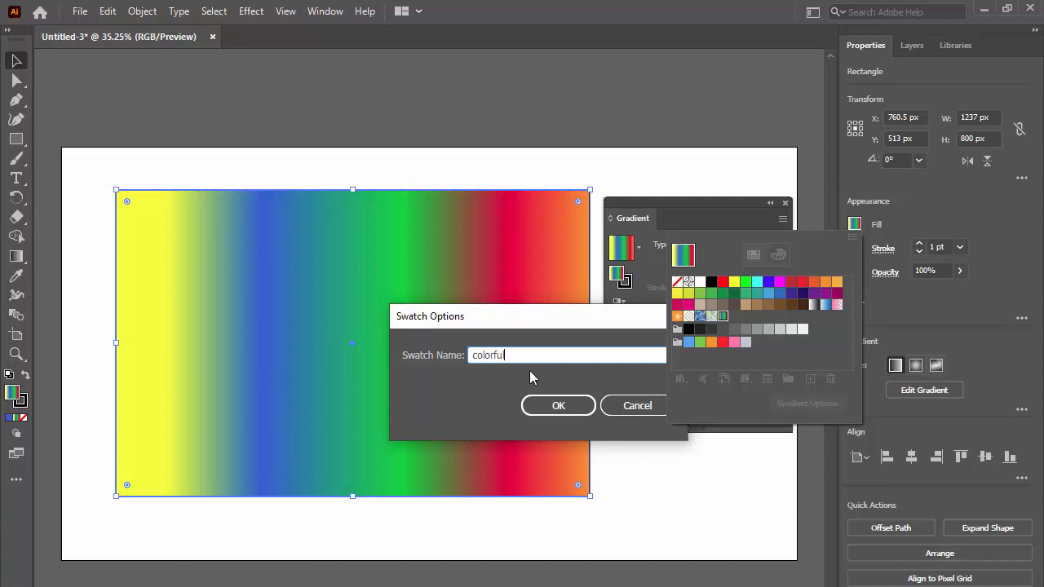
left_click(554, 406)
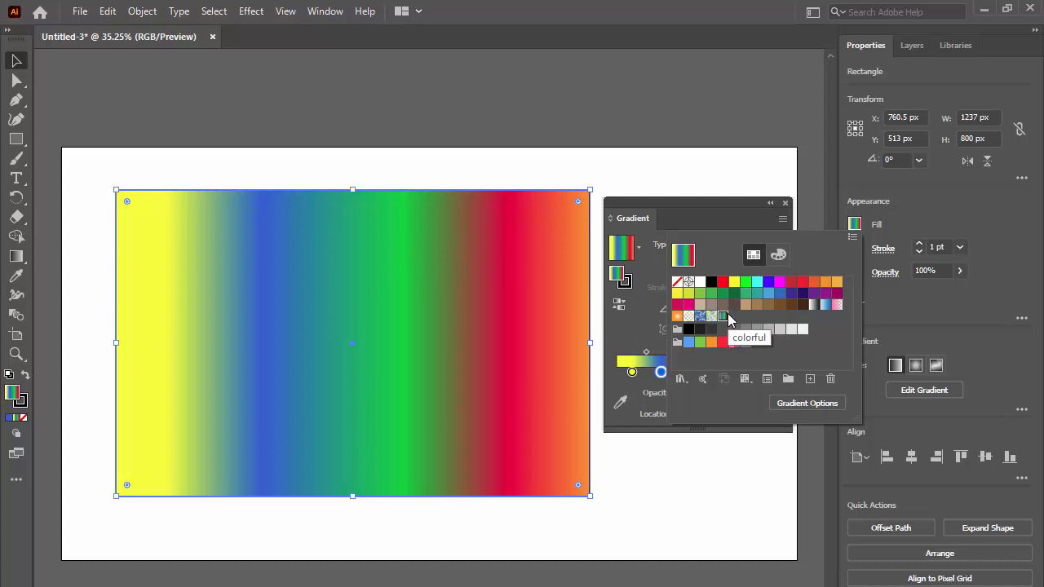
left_click(856, 225)
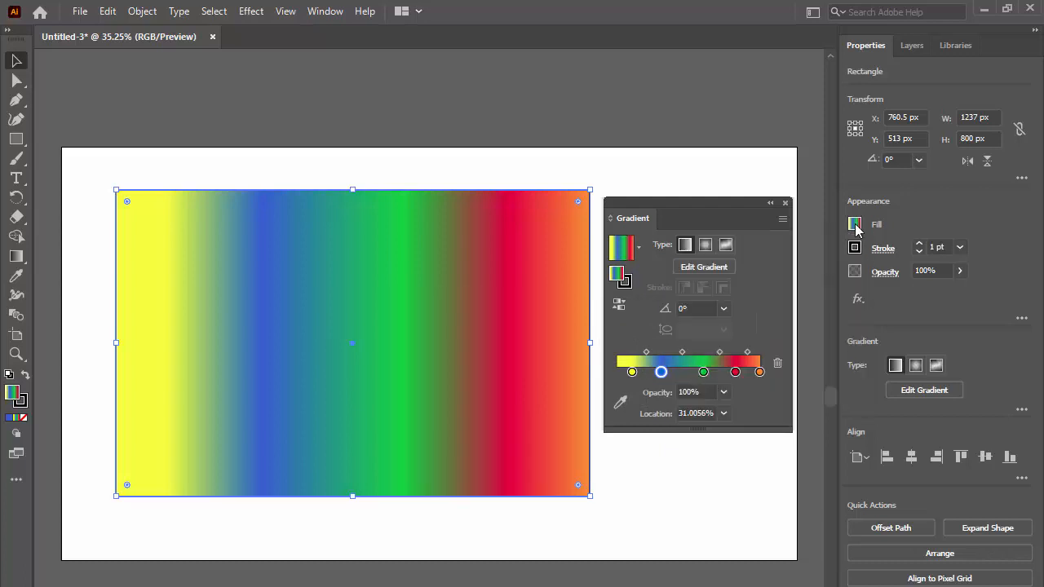
Close the gradient settings and move and enlarge the rectangle to cover the whole artboard, 1920 by 1080 px.
left_click(785, 203)
left_click_drag(269, 295, 221, 253)
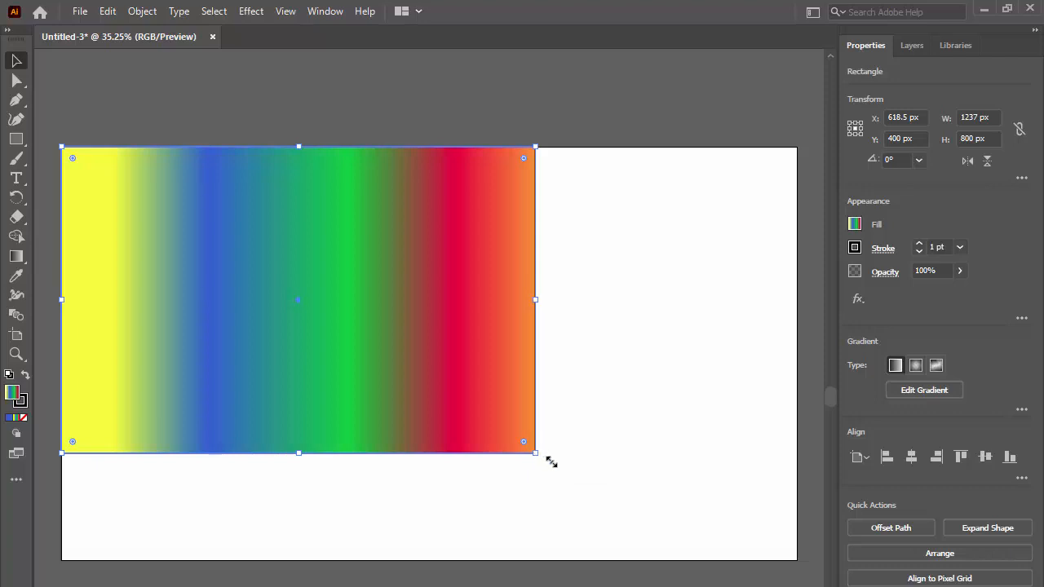
left_click_drag(549, 459, 797, 561)
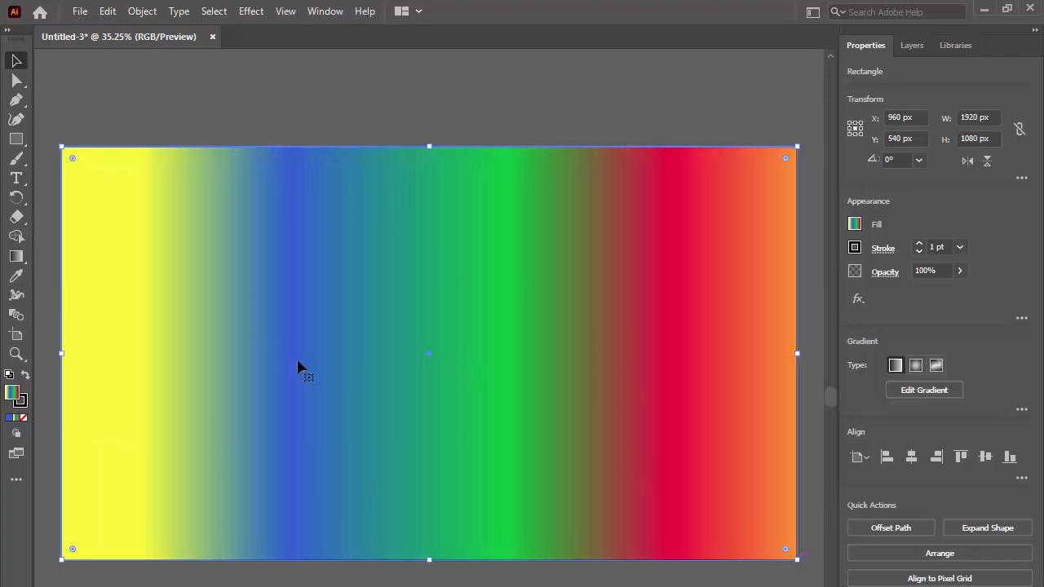
Save the document as colors in Adobe Illustrator (*.AI) format in the ill work folder, with the Illustrator 2020 version options.
left_click(80, 13)
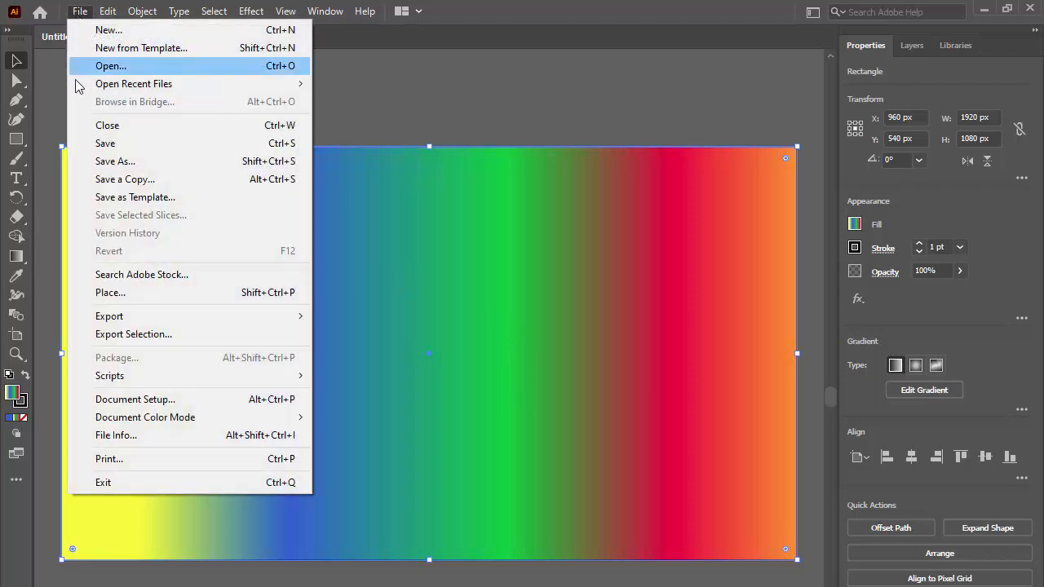
left_click(106, 163)
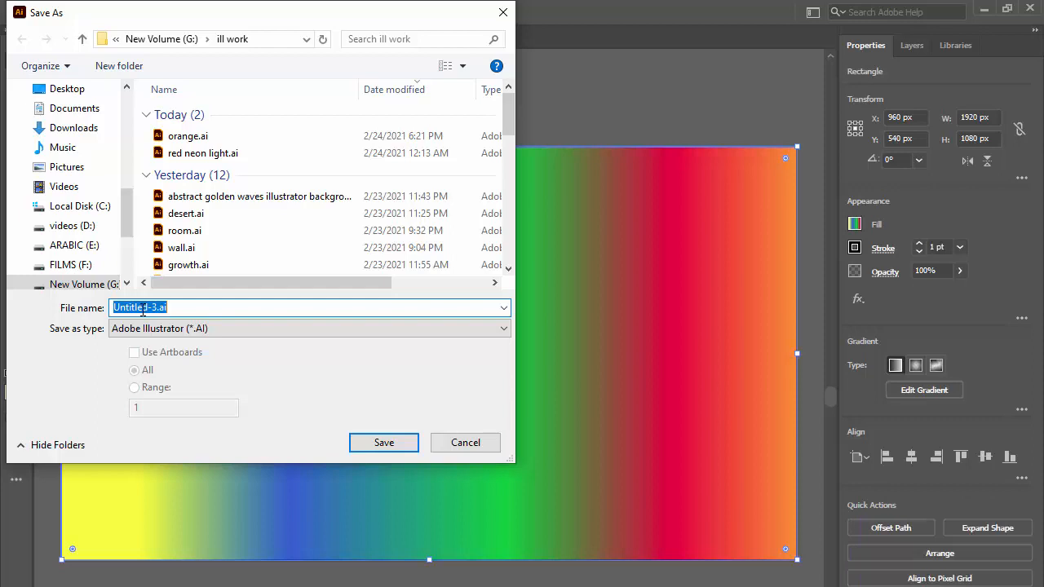
type("colors")
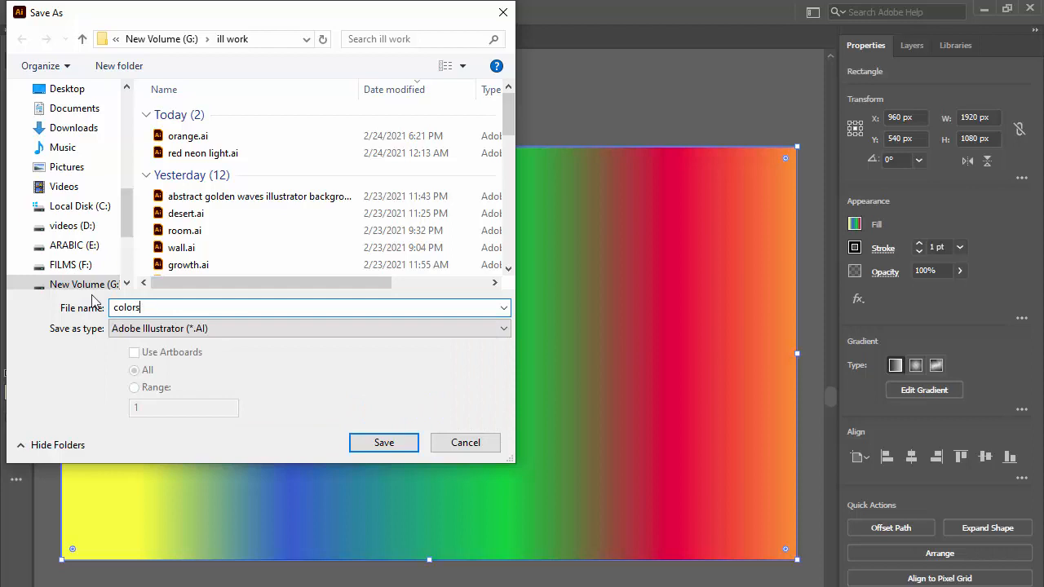
left_click(203, 331)
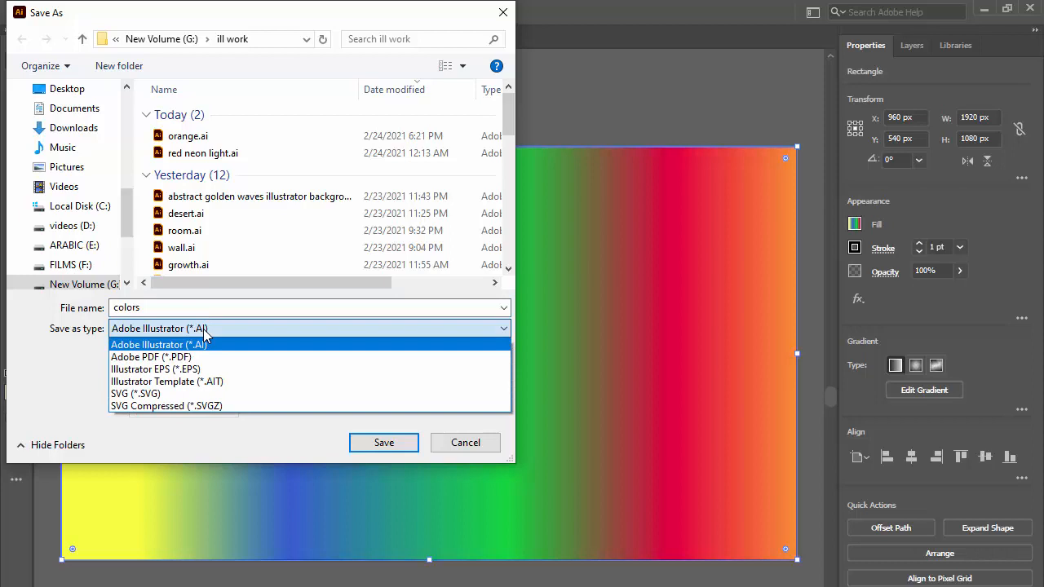
left_click(204, 330)
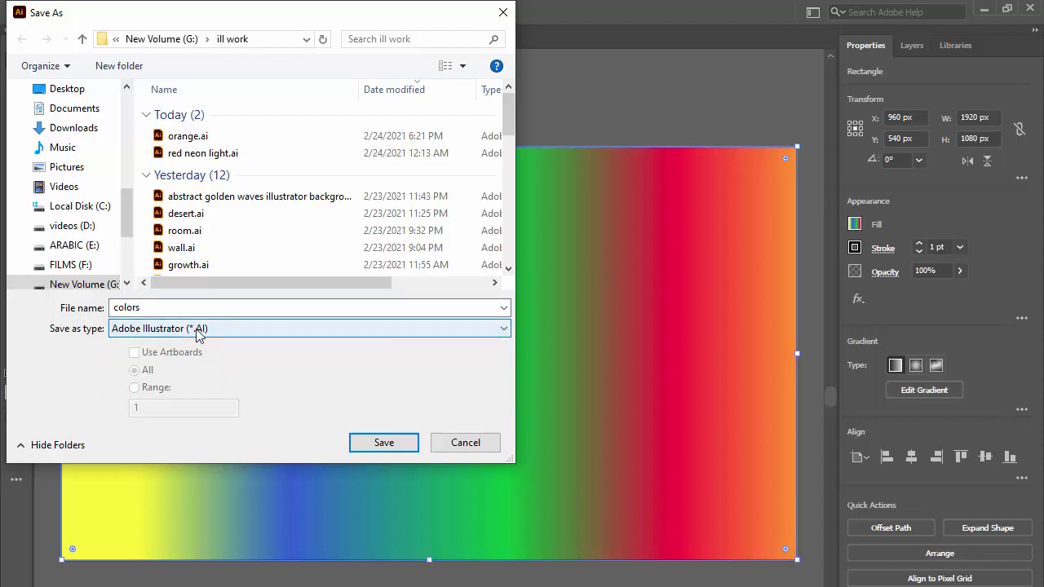
left_click(192, 332)
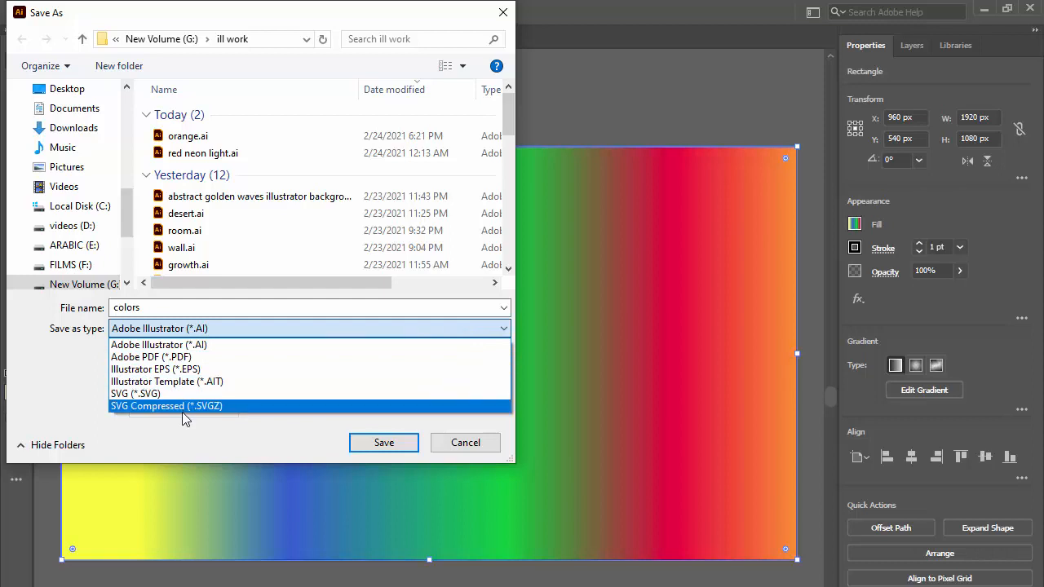
left_click(179, 344)
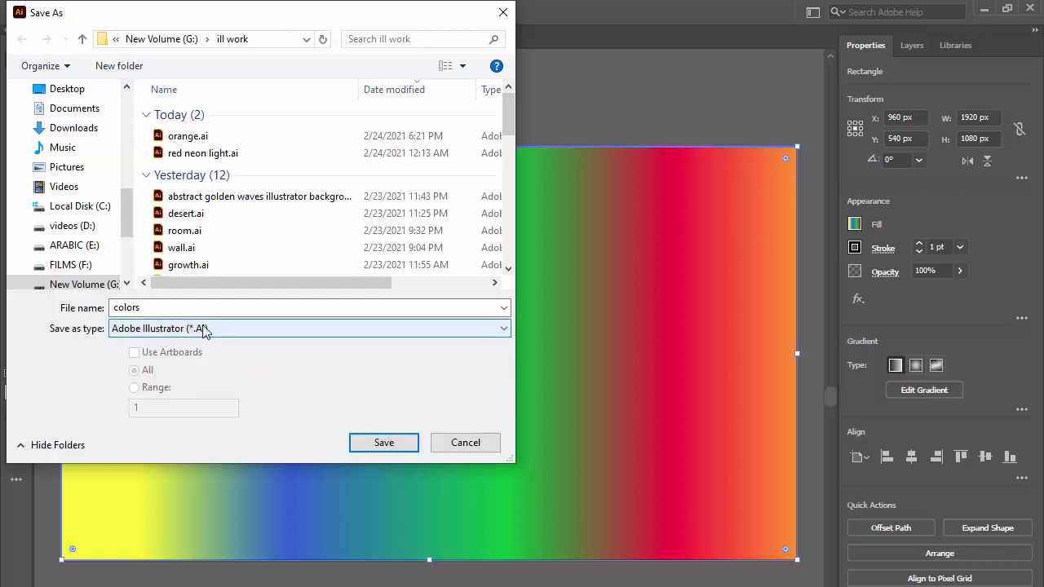
left_click(382, 443)
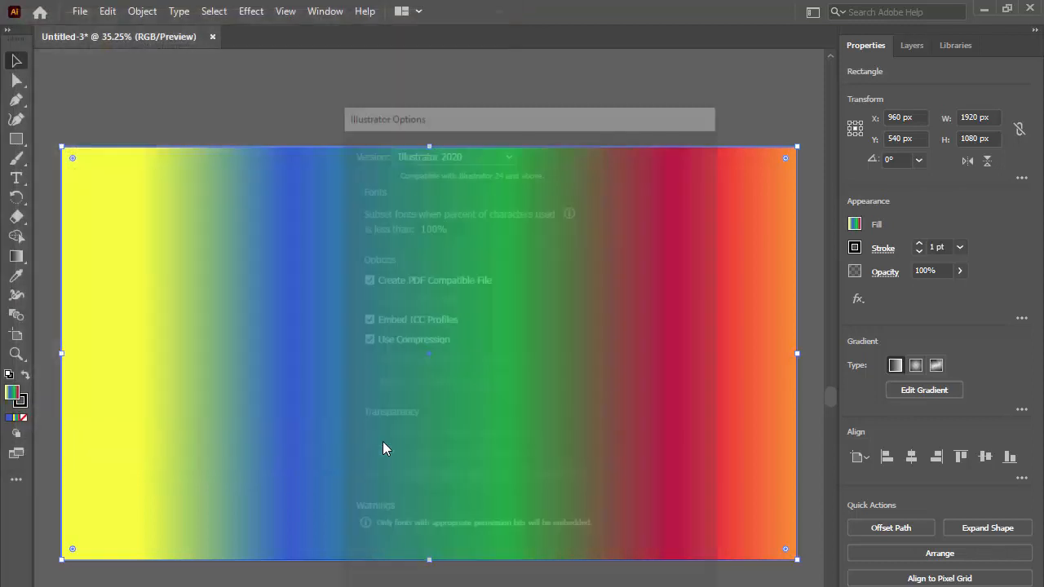
left_click_drag(515, 121, 477, 29)
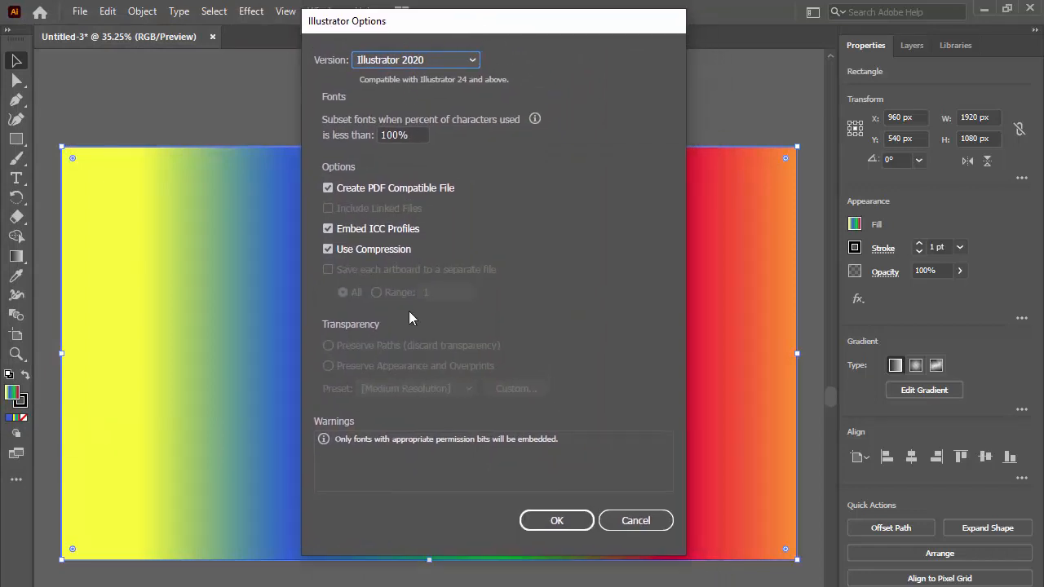
left_click(557, 520)
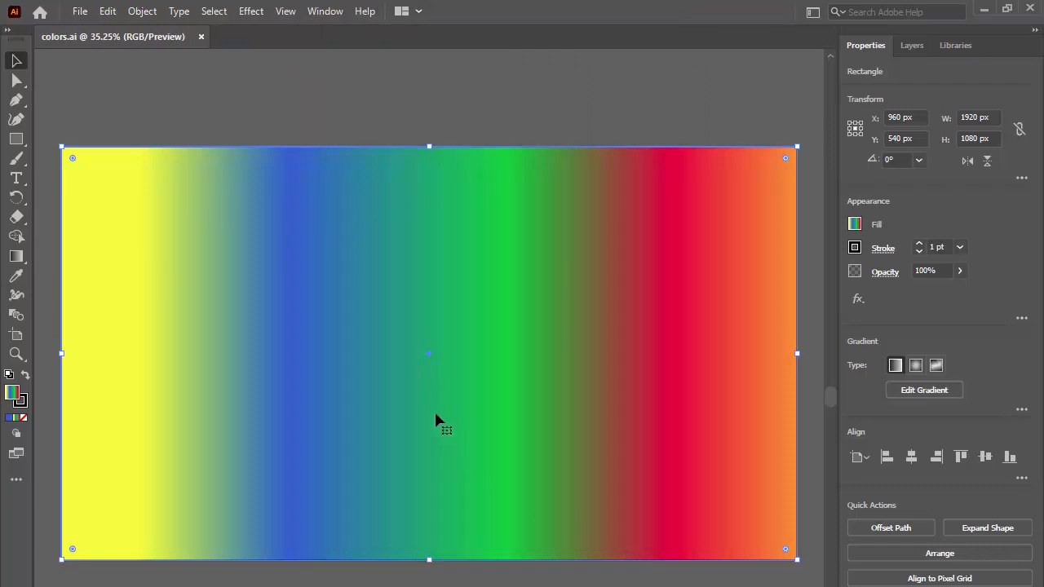
Export the artwork as colors.jpg in JPEG format with RGB colour, quality 7 (High) and 300 ppi resolution.
left_click(80, 11)
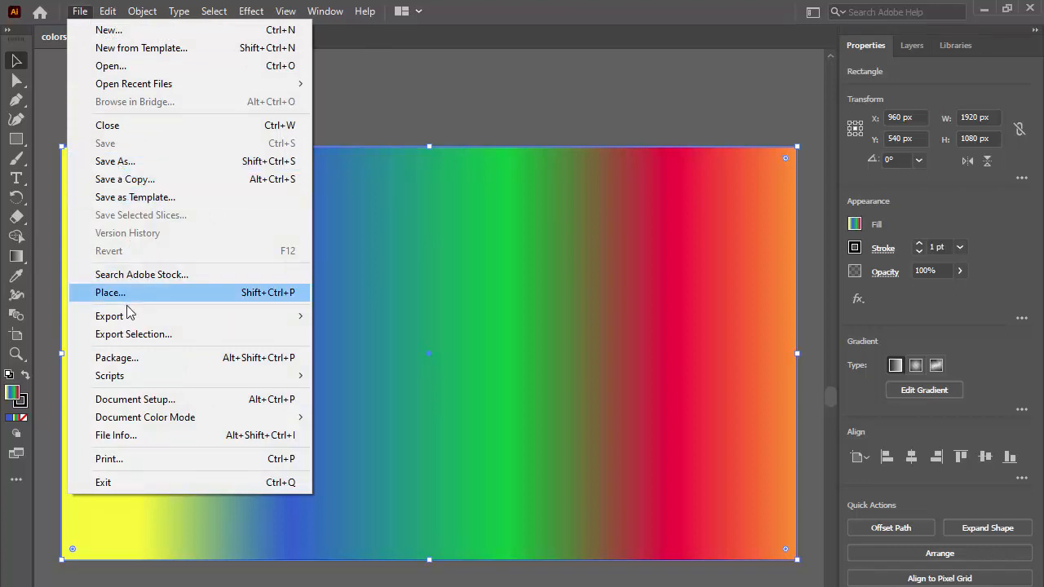
mouse_move(119, 321)
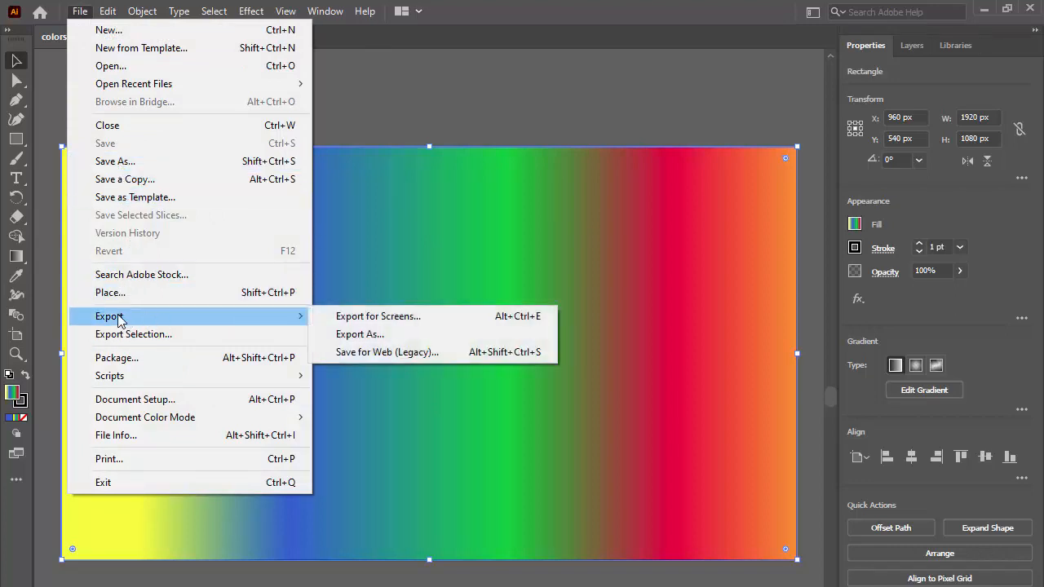
left_click(347, 335)
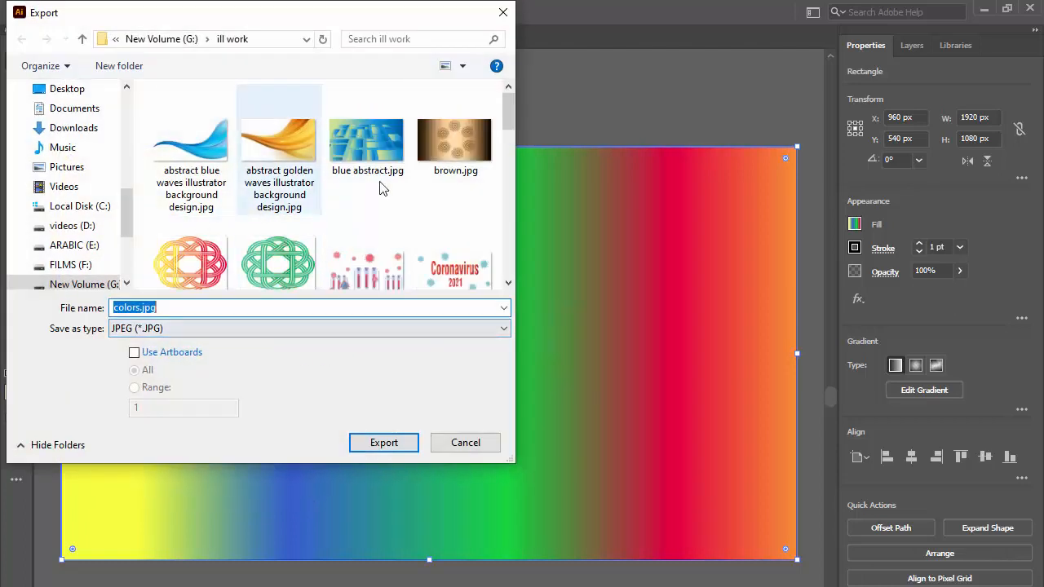
left_click(177, 329)
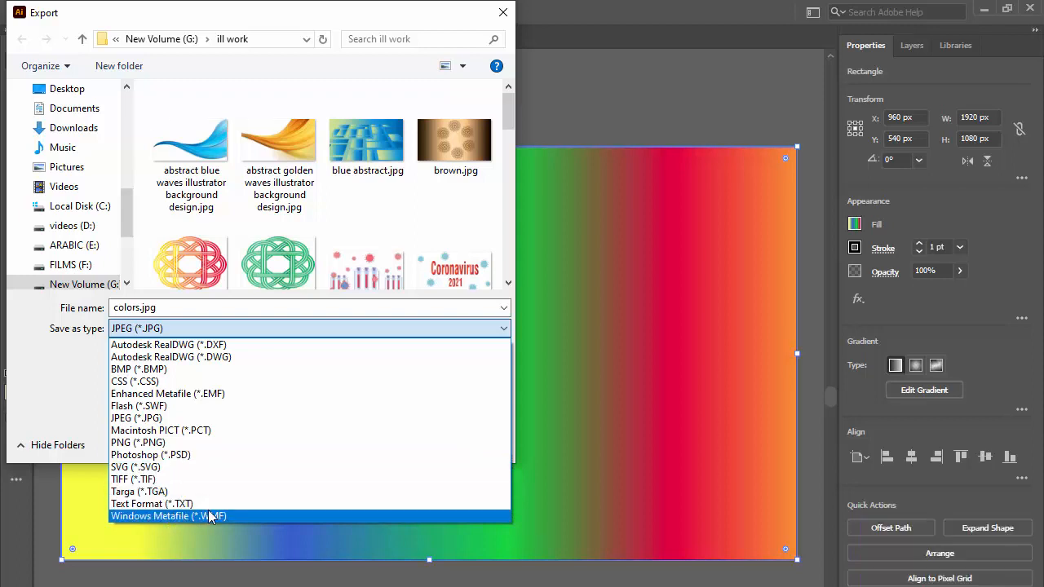
left_click(189, 420)
left_click(143, 308)
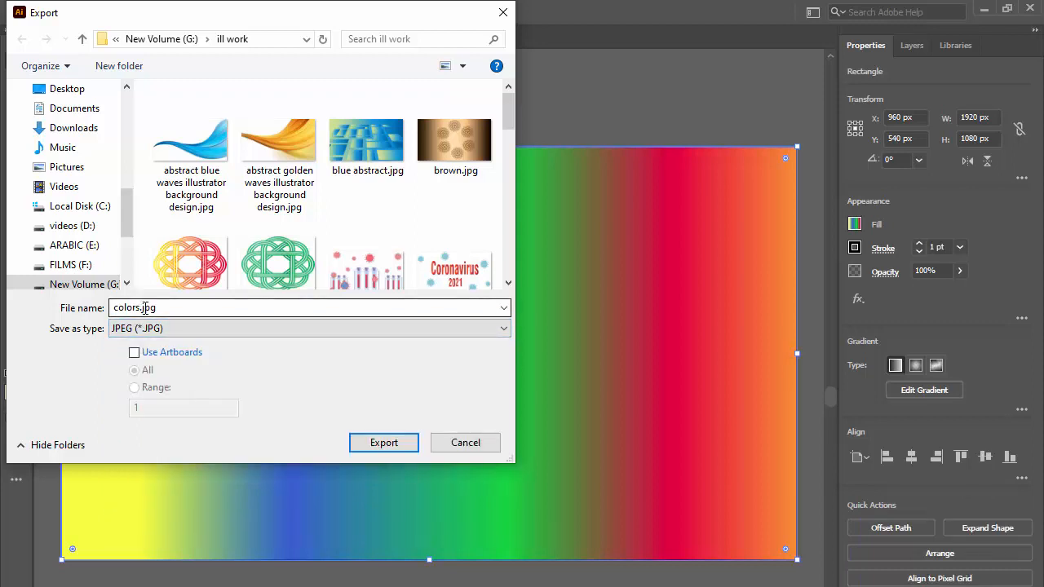
left_click(383, 443)
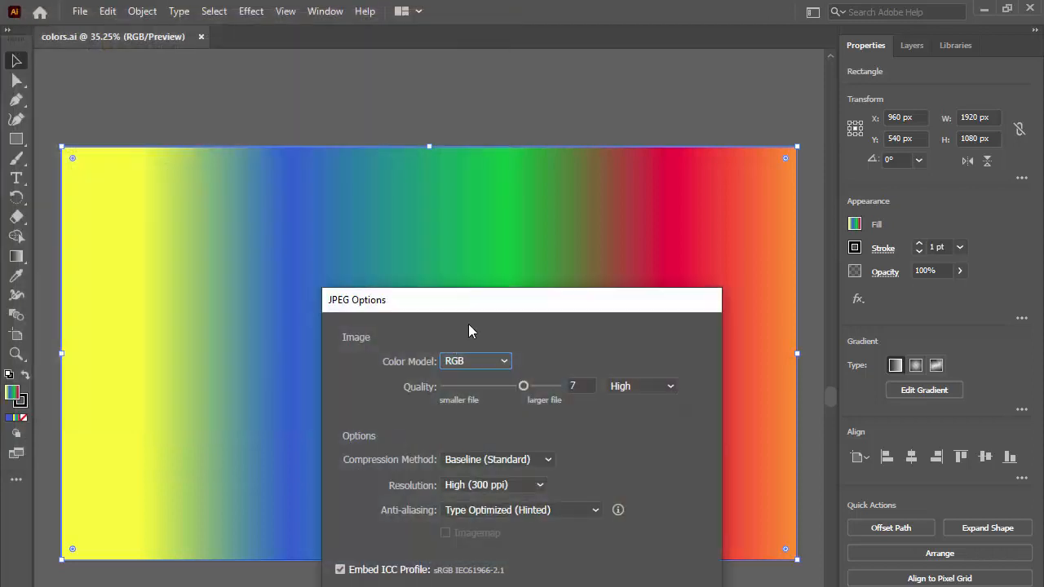
left_click_drag(479, 304, 422, 118)
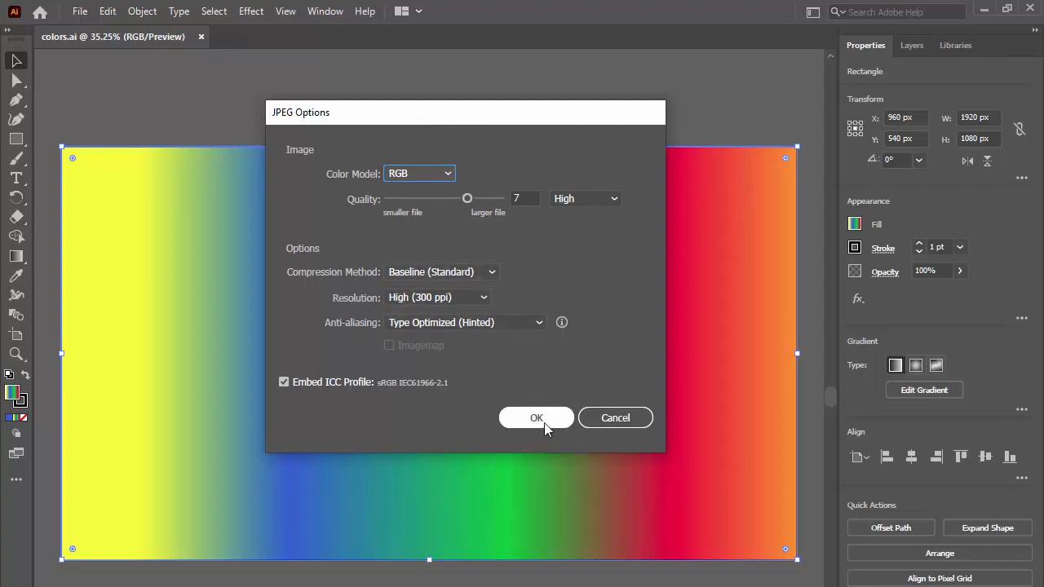
mouse_move(467, 199)
left_mouse_down()
mouse_move(405, 201)
mouse_move(496, 204)
mouse_move(415, 204)
mouse_move(468, 204)
left_mouse_up()
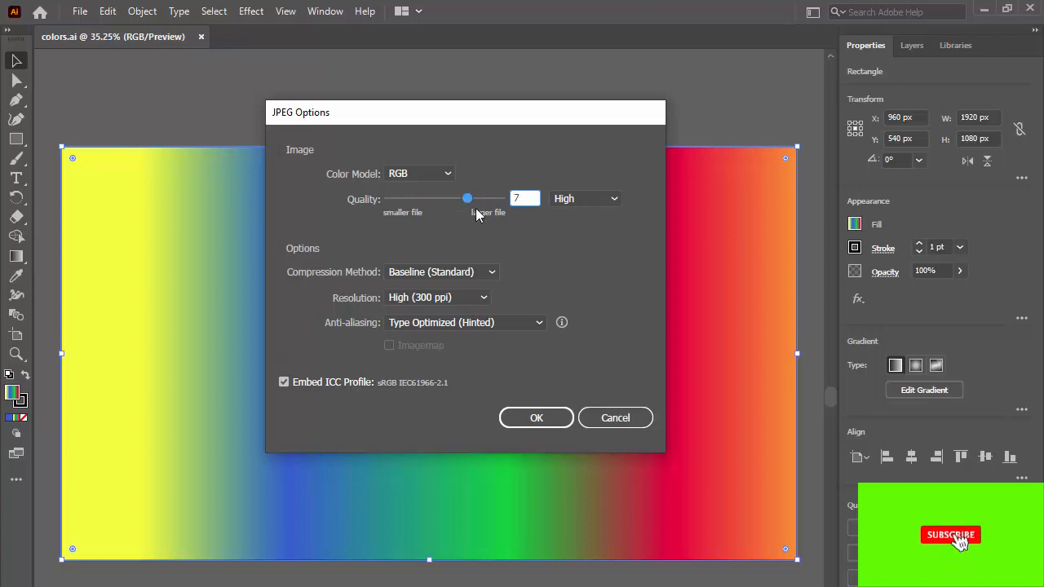
left_click(542, 417)
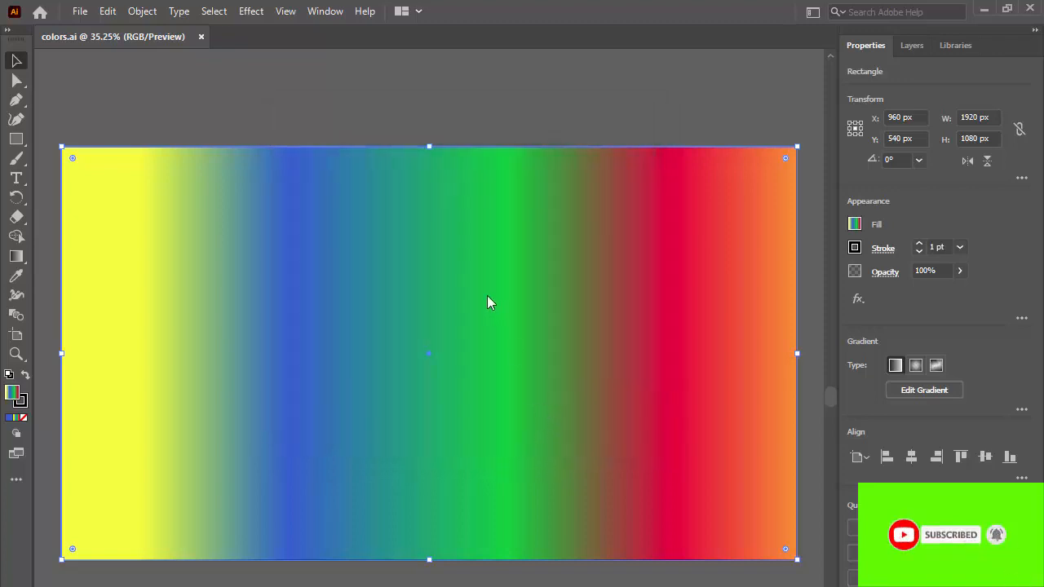